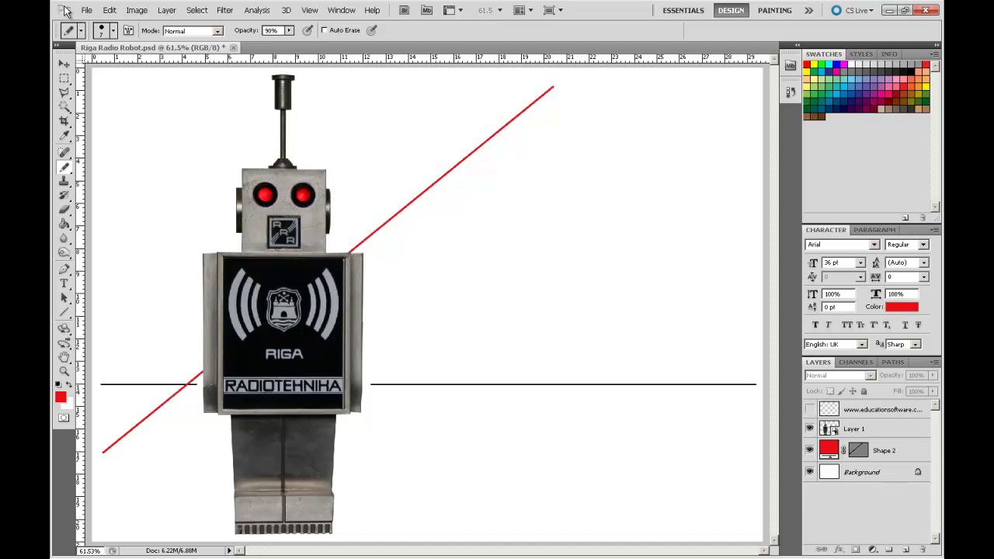
Step: Look through the available file, image, analysis, view and help commands
left_click(87, 10)
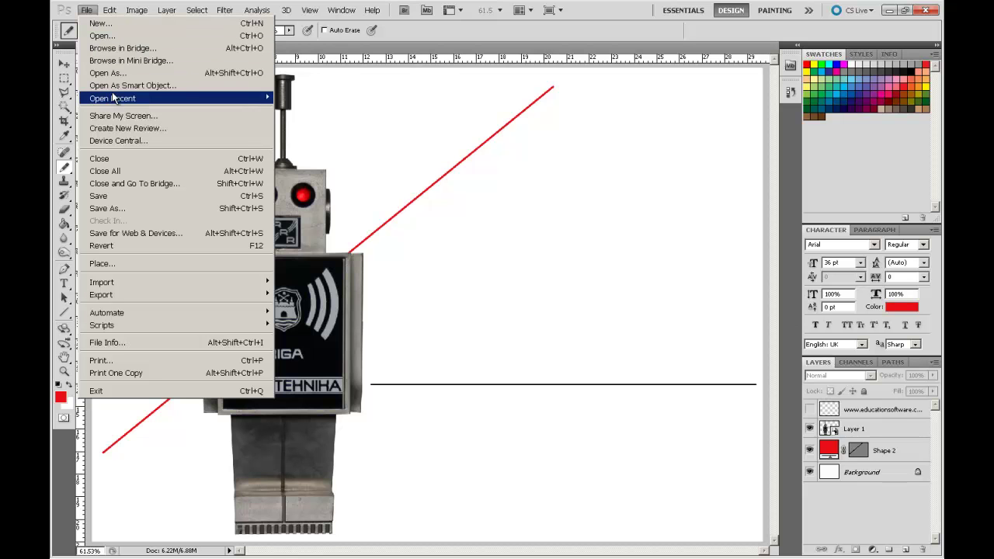
mouse_move(114, 104)
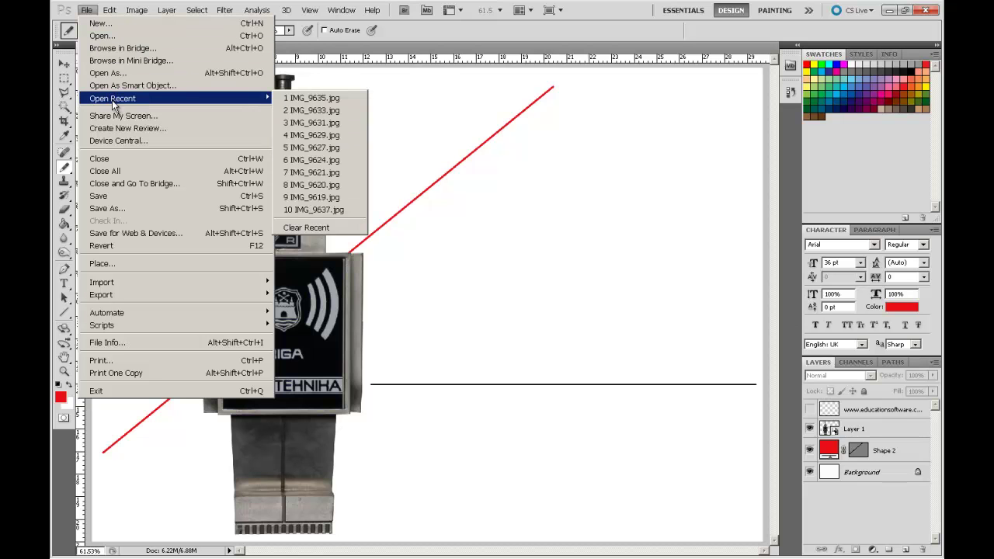
mouse_move(118, 283)
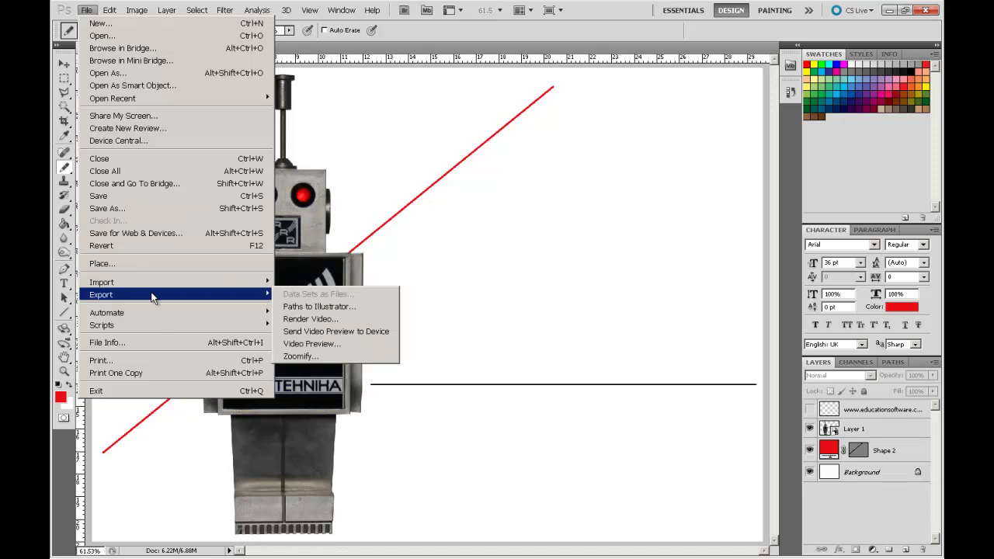
mouse_move(154, 323)
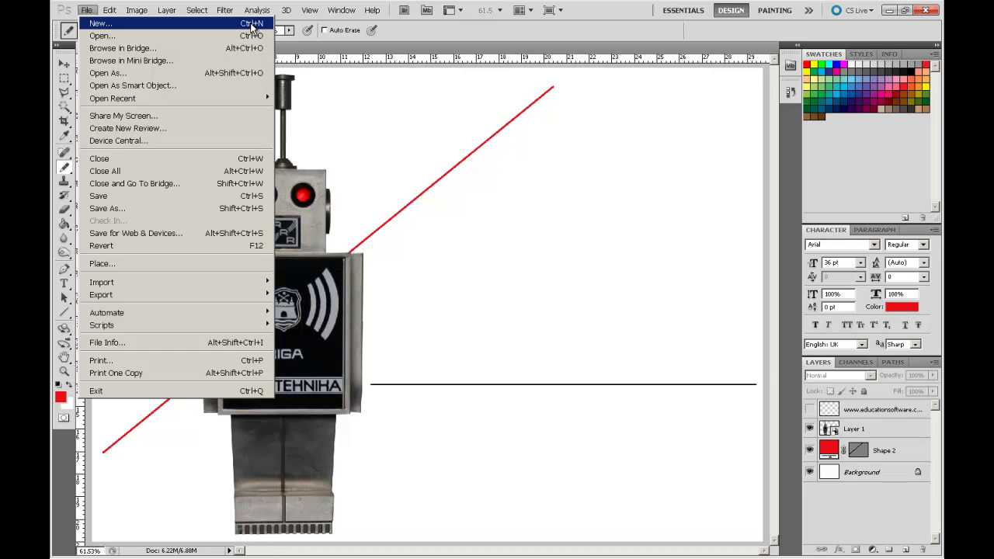
mouse_move(113, 12)
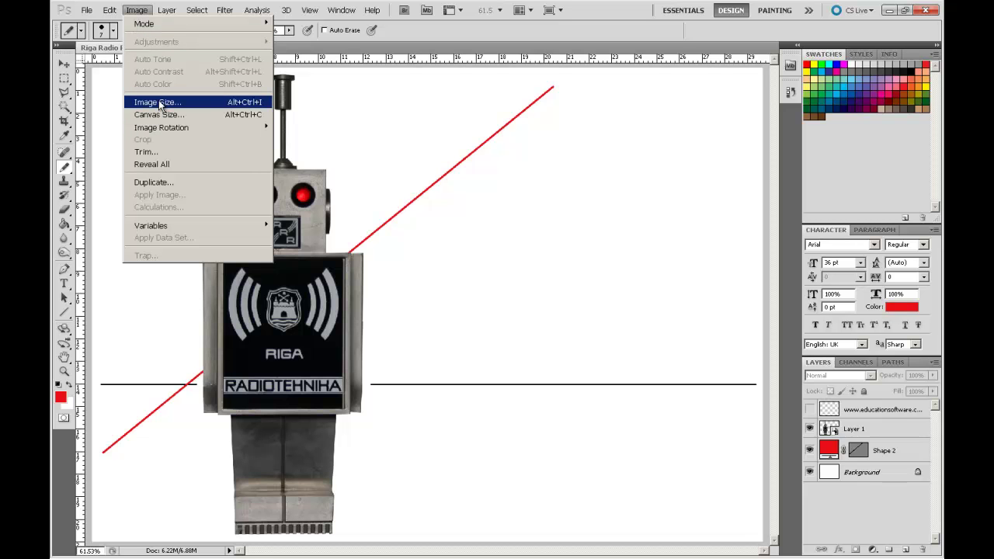
mouse_move(169, 10)
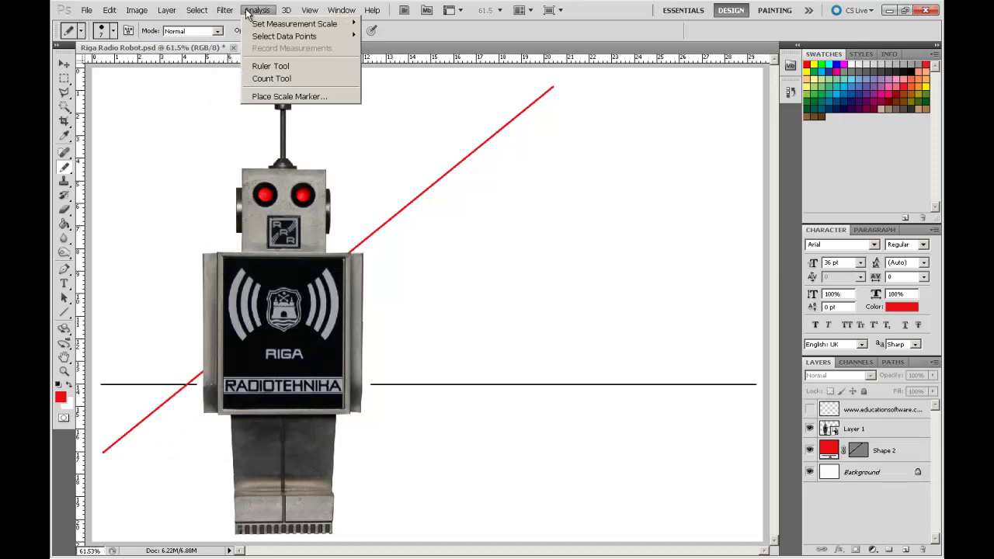
mouse_move(310, 12)
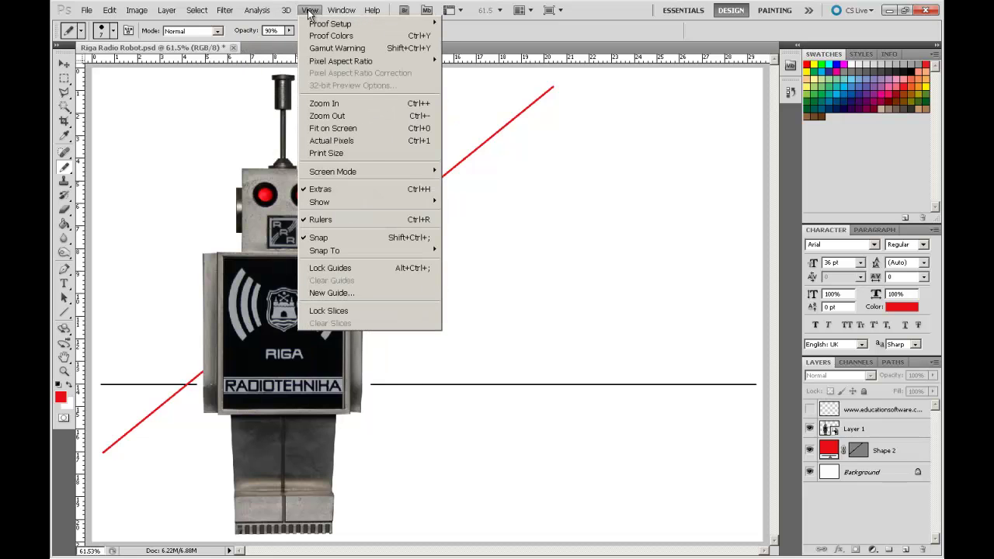
mouse_move(371, 12)
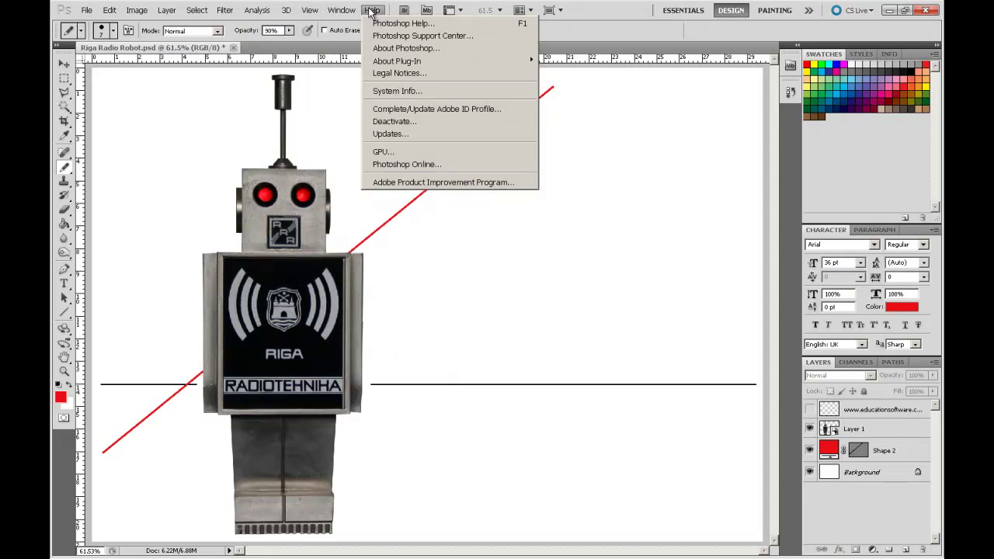
left_click(141, 92)
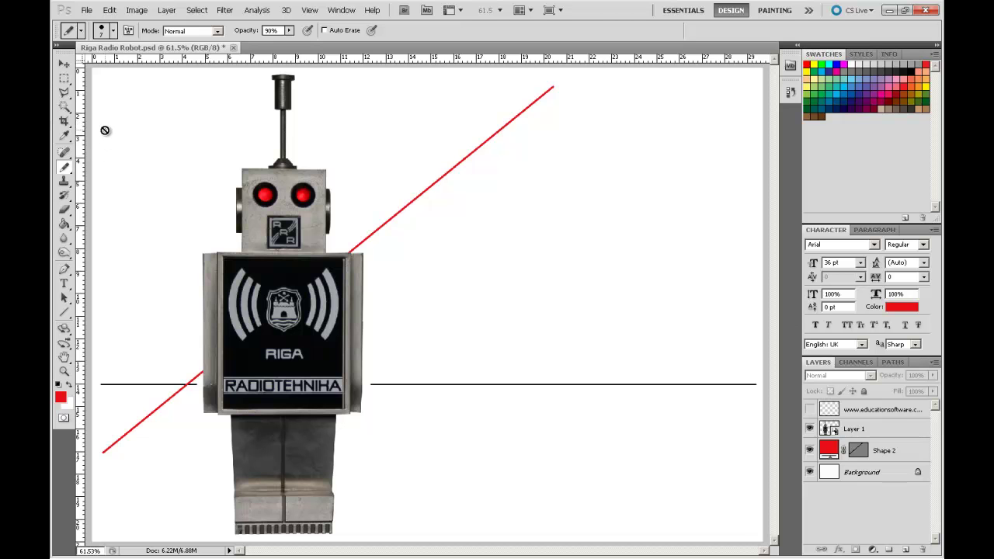
Step: Examine the tool variants grouped with the Lasso, Magic Wand, Crop, Eyedropper, Spot Healing Brush, Clone Stamp and History Brush tools
left_click(66, 94)
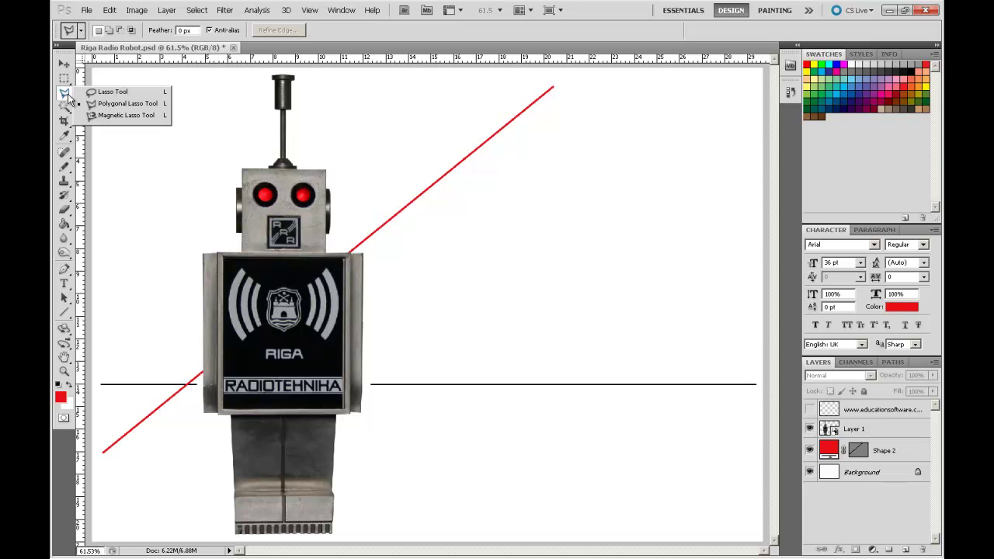
left_click(65, 108)
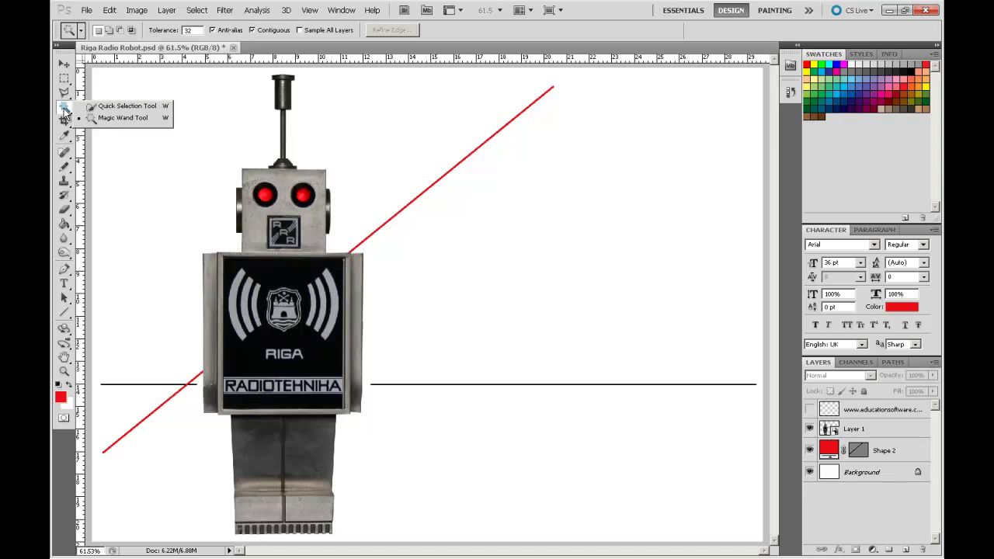
left_click(64, 122)
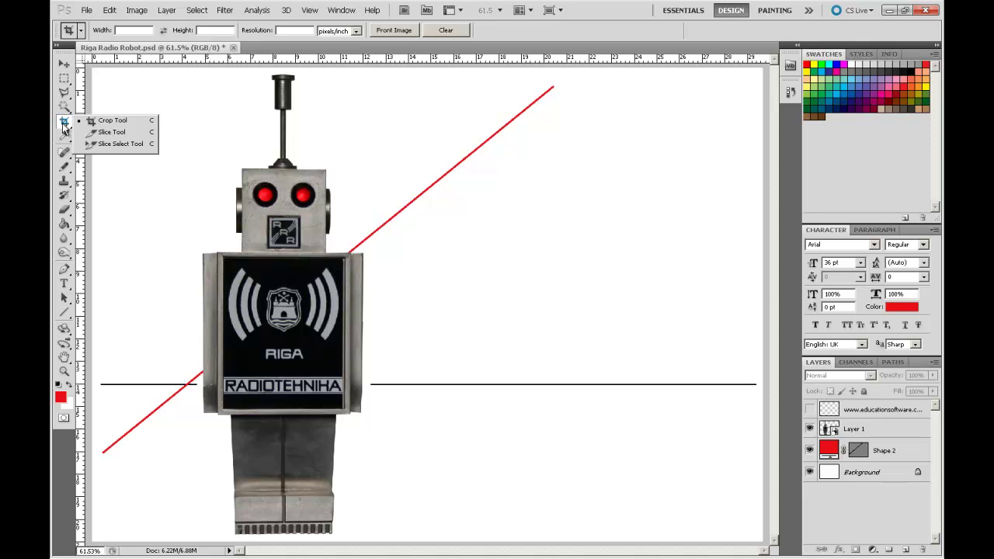
left_click(66, 137)
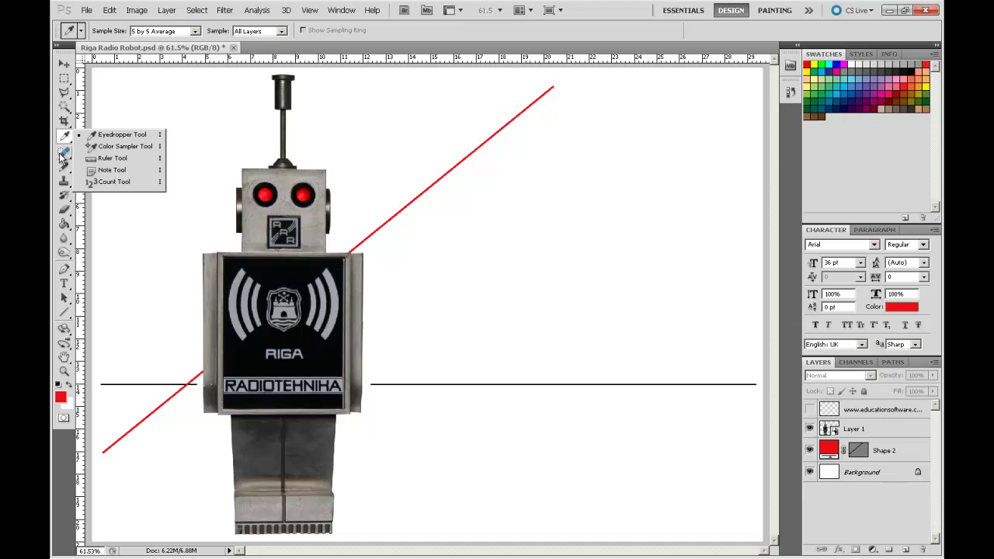
left_click(62, 158)
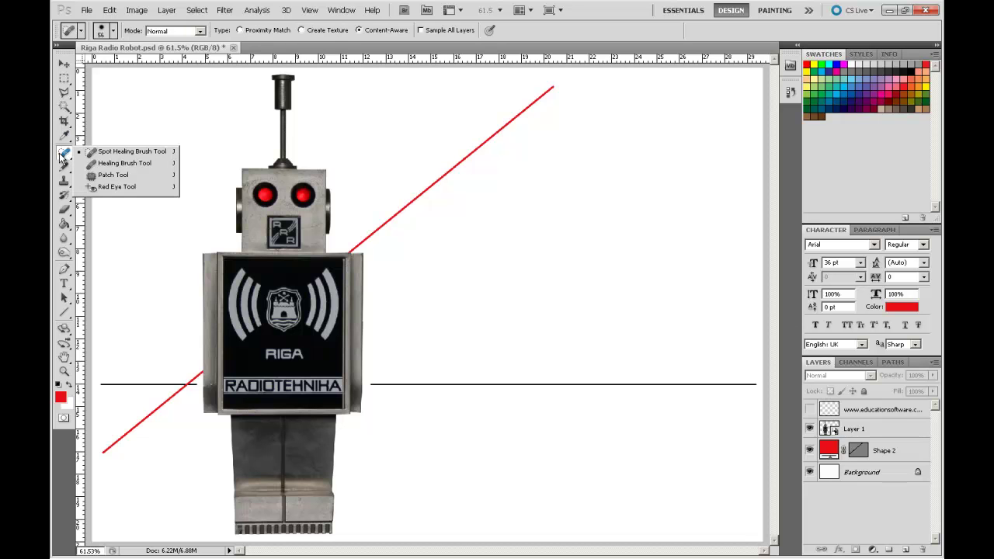
left_click(66, 168)
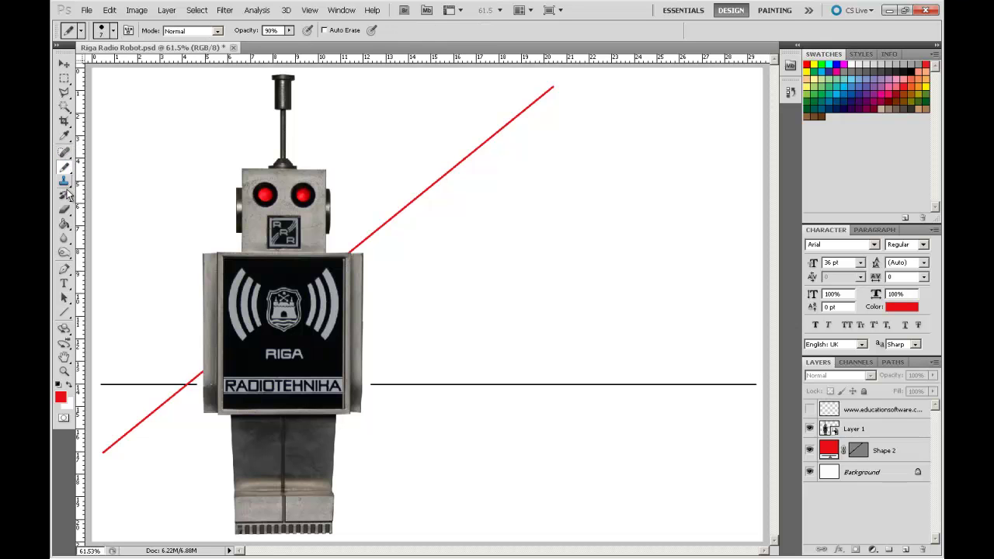
left_click(65, 182)
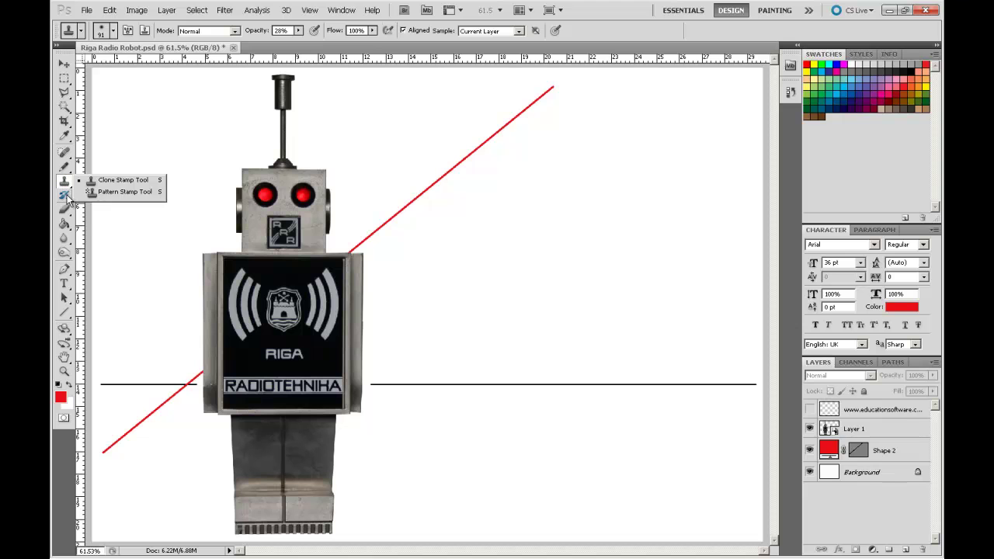
left_click(66, 198)
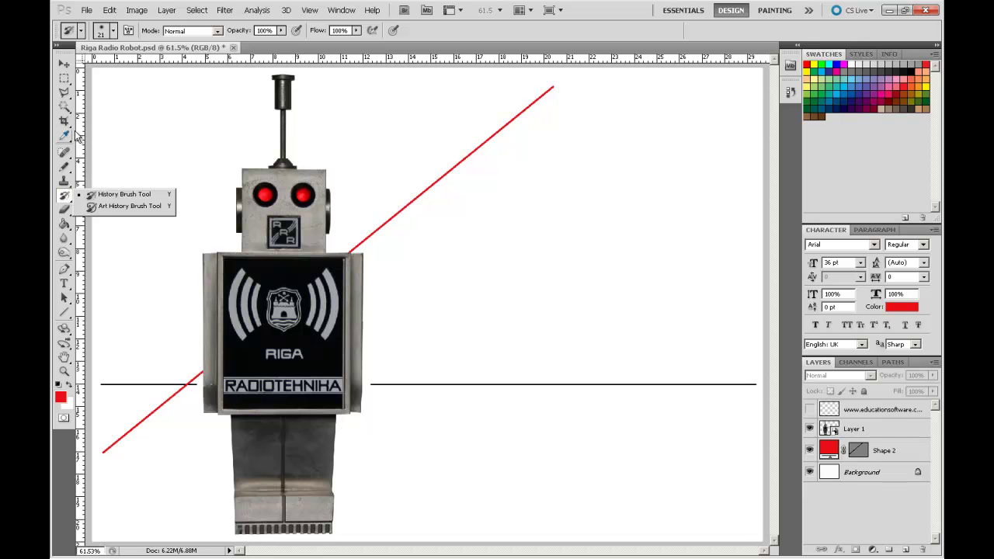
Step: Choose the Pencil tool and set its size to 26 px and its opacity to 45%
left_click(66, 170)
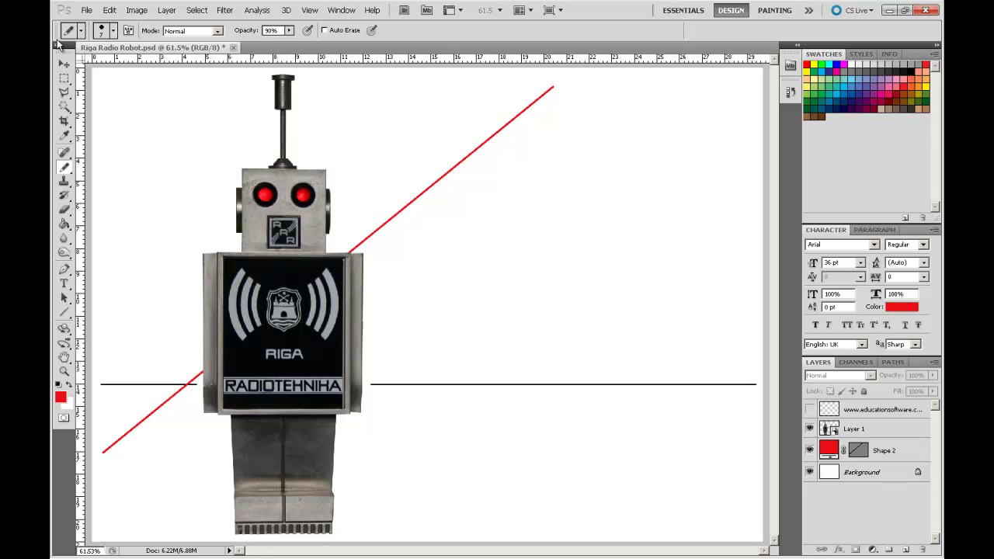
left_click(80, 32)
left_click(80, 32)
left_click(114, 31)
left_click_drag(73, 64, 86, 66)
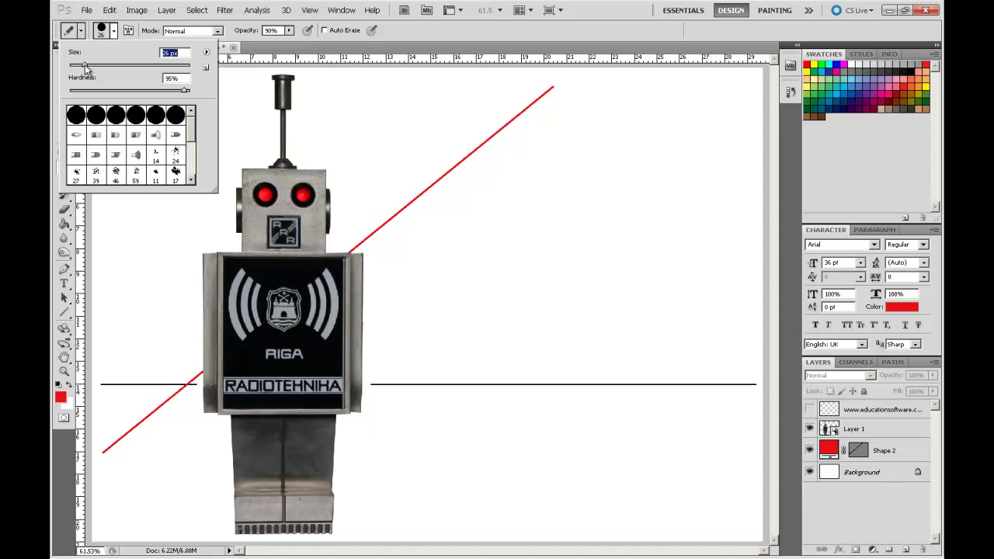
left_click(222, 33)
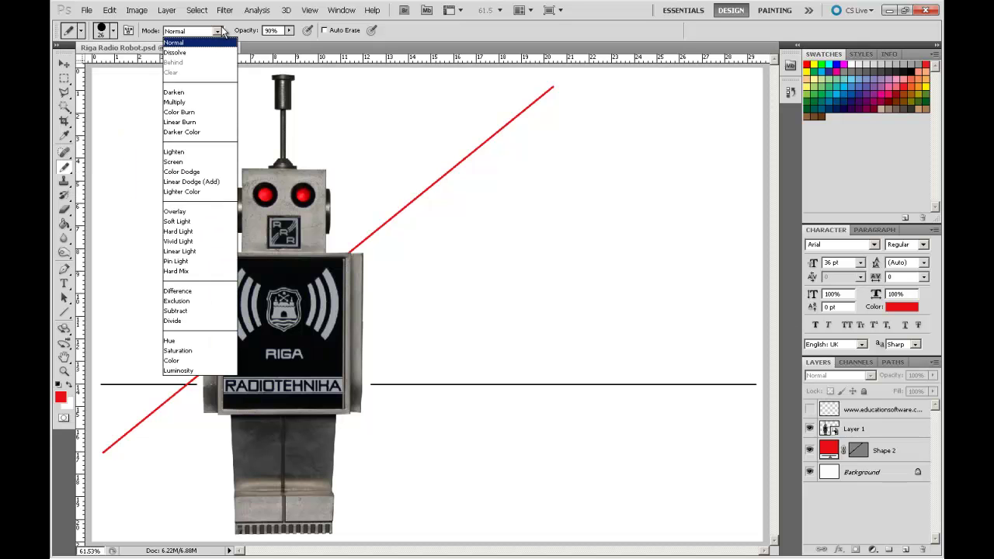
left_click(289, 35)
left_click(289, 35)
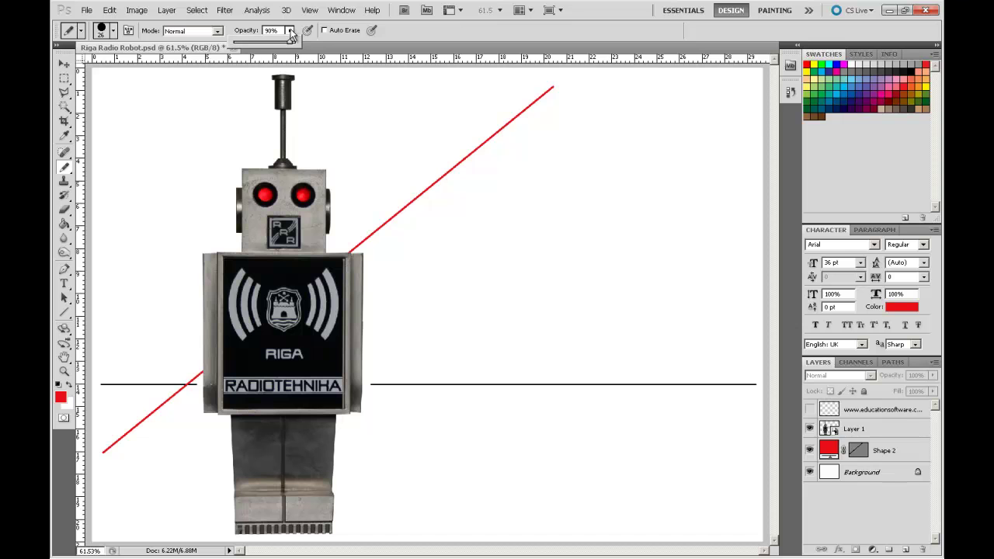
left_click_drag(292, 44, 263, 49)
Step: Draw a short curved Pencil stroke on the Background layer in the empty area beside the robot's antenna
left_click(129, 126)
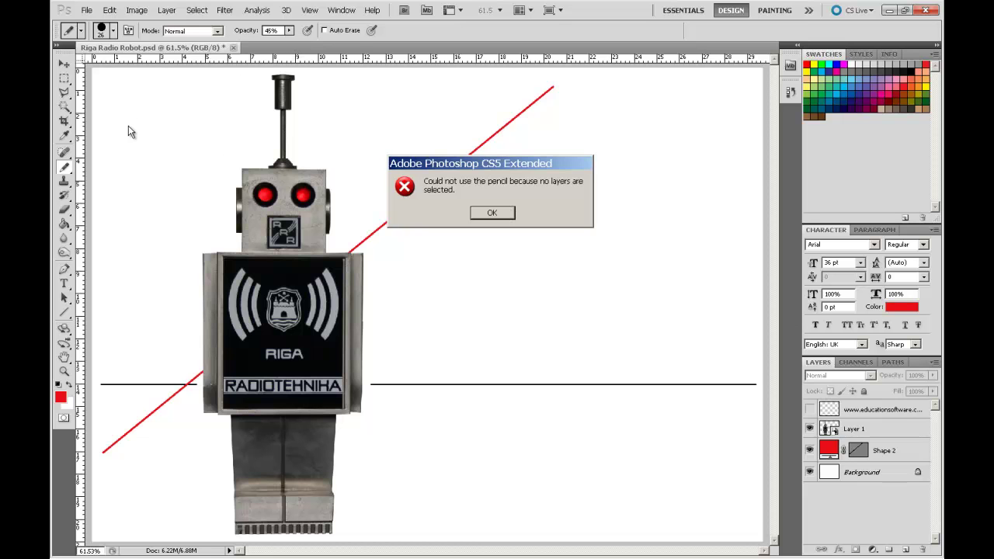
left_click(495, 213)
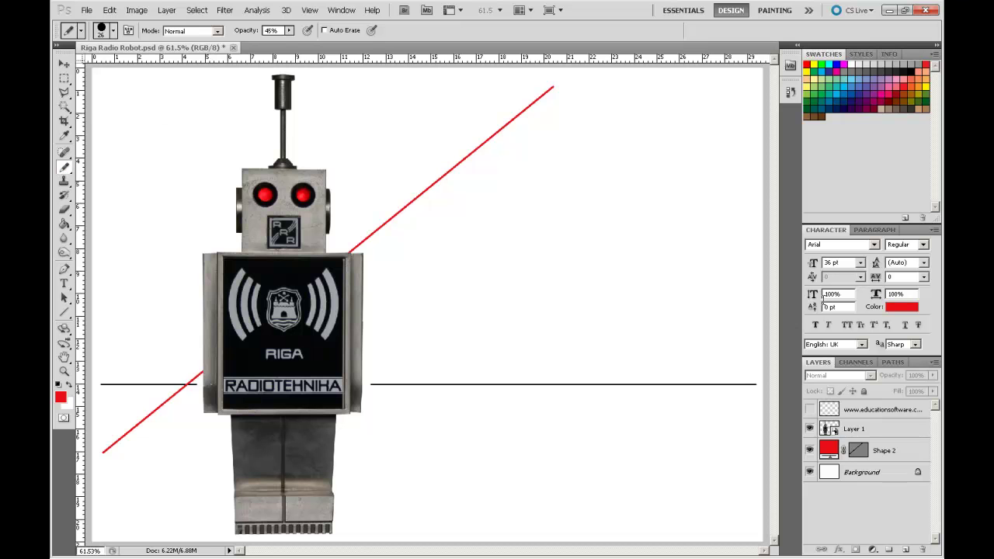
left_click(900, 475)
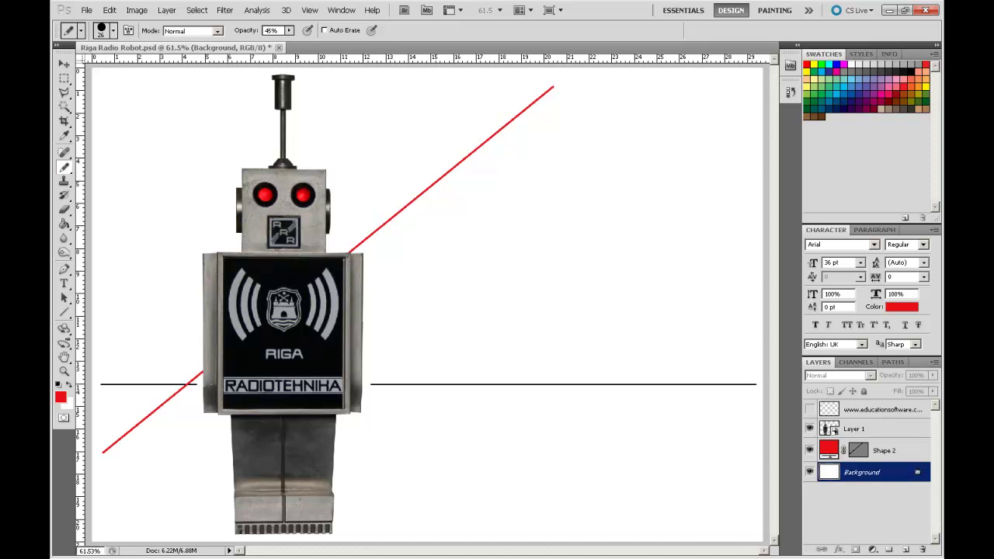
left_click_drag(115, 168, 149, 115)
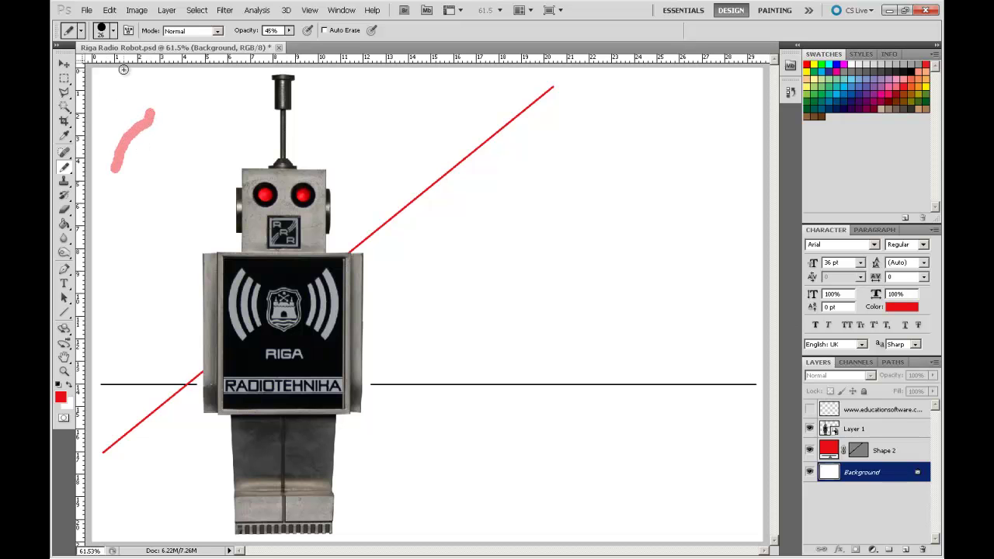
Step: Reduce the Pencil size to 9 px and draw a thinner curved stroke beside the first one
left_click(113, 30)
left_click_drag(83, 66, 74, 65)
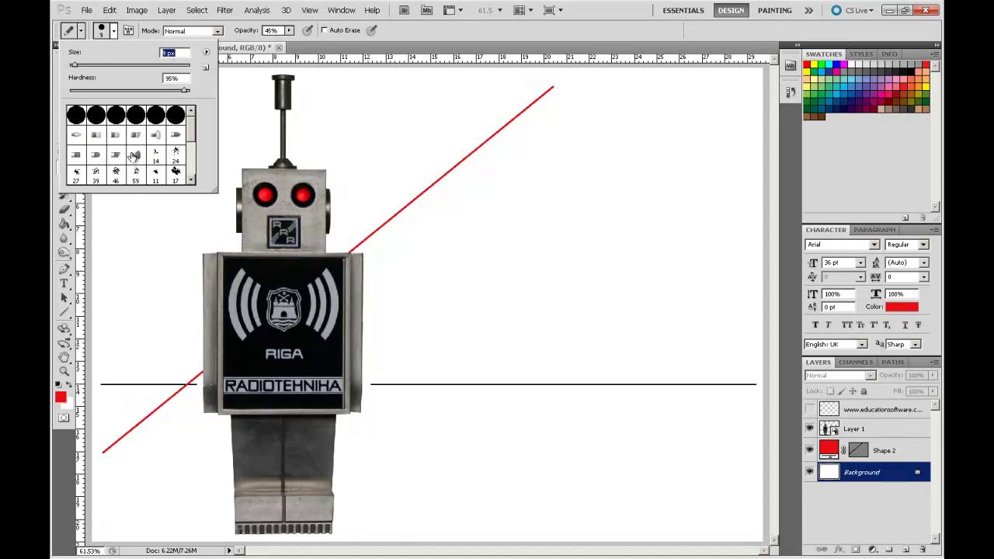
left_click(133, 198)
left_click_drag(129, 179, 160, 134)
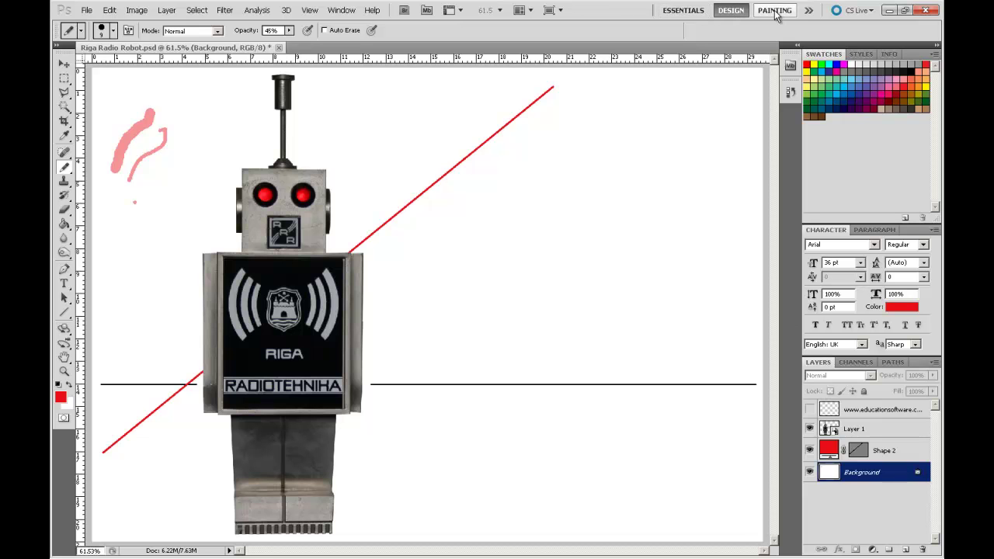
Step: Examine the Layers panel in the Essentials workspace and return to the Design workspace
left_click(679, 10)
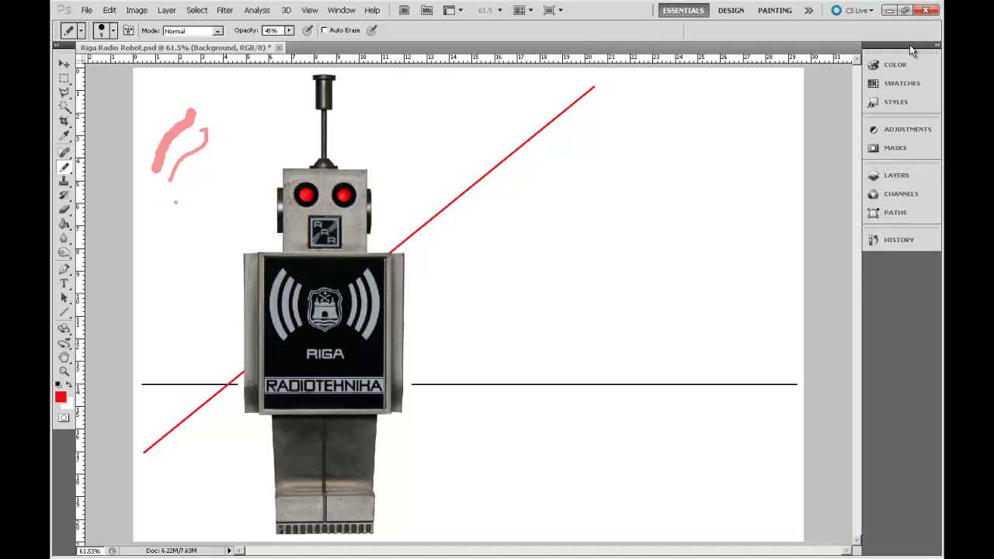
left_click(894, 177)
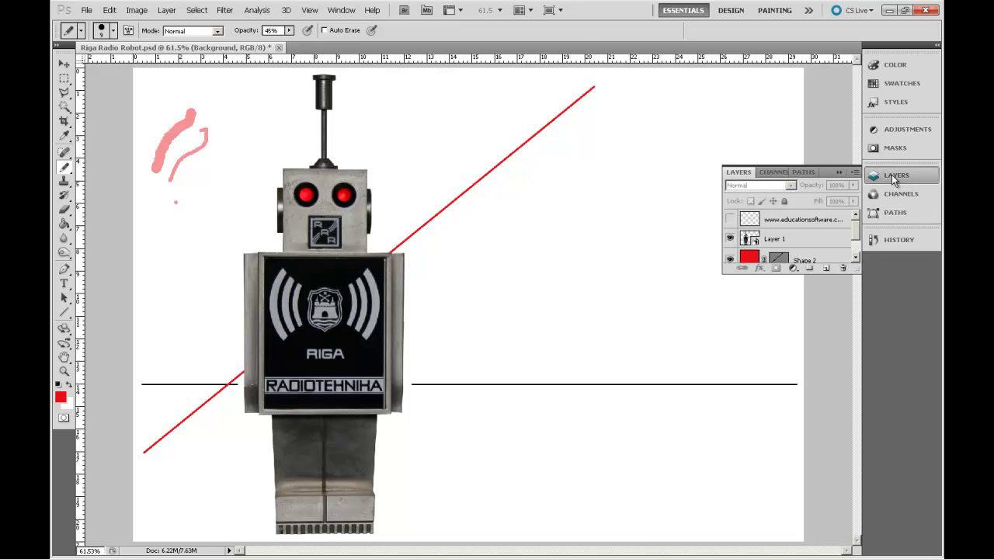
left_click(893, 178)
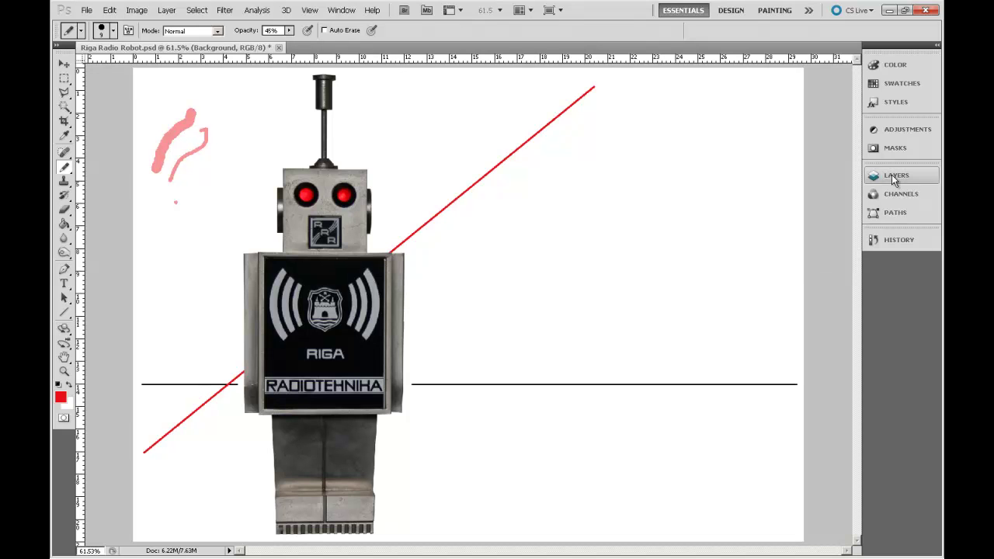
left_click(730, 10)
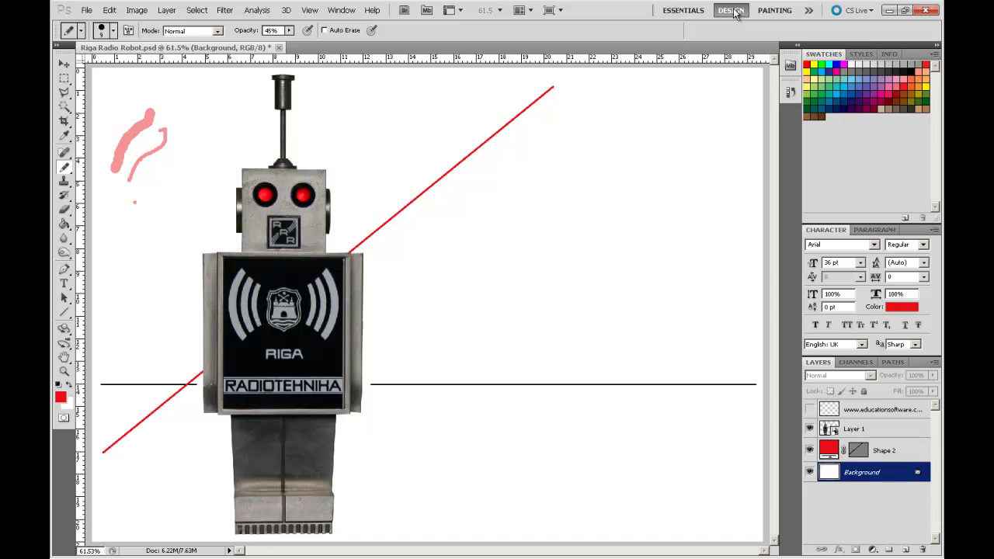
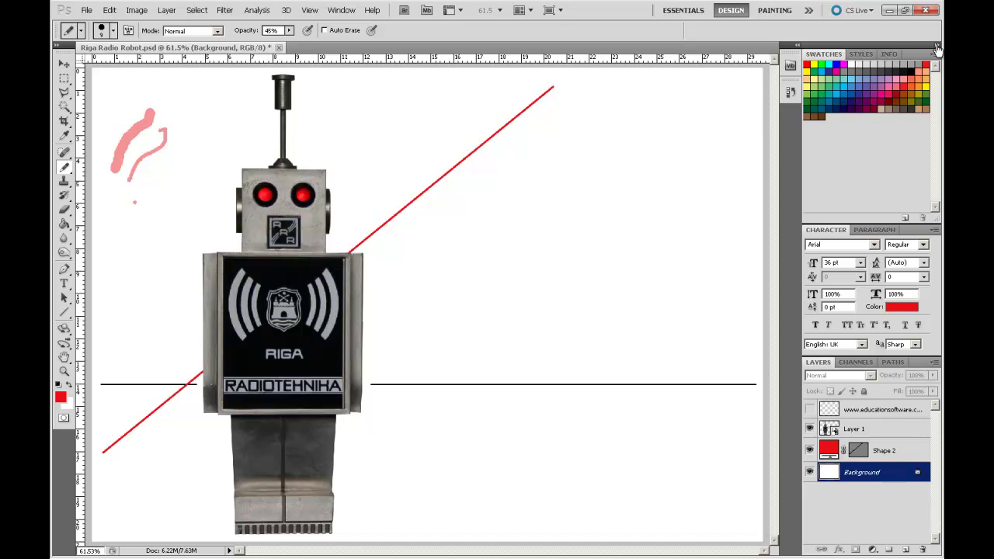
Step: Collapse the docked panels to icons and expand them again
left_click(936, 47)
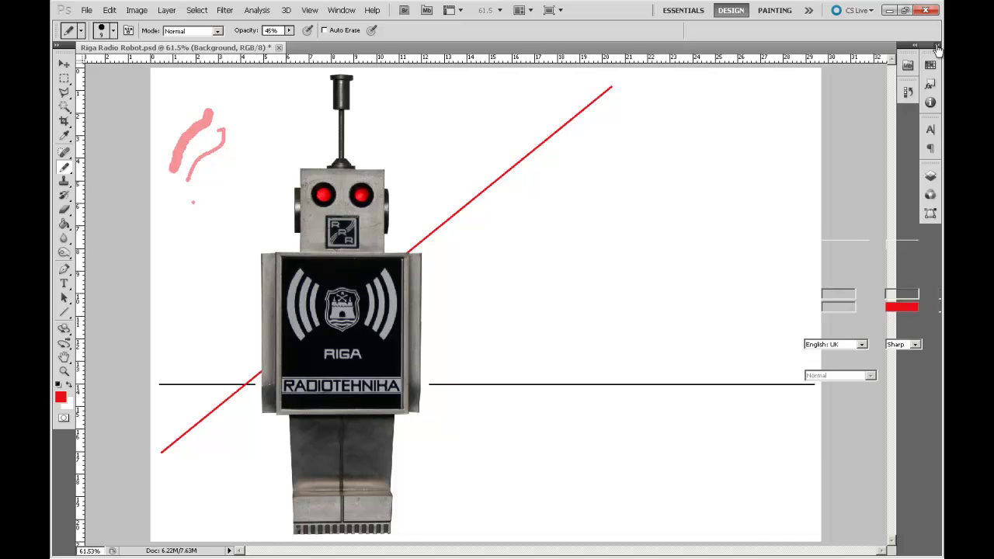
left_click(936, 47)
left_click(937, 47)
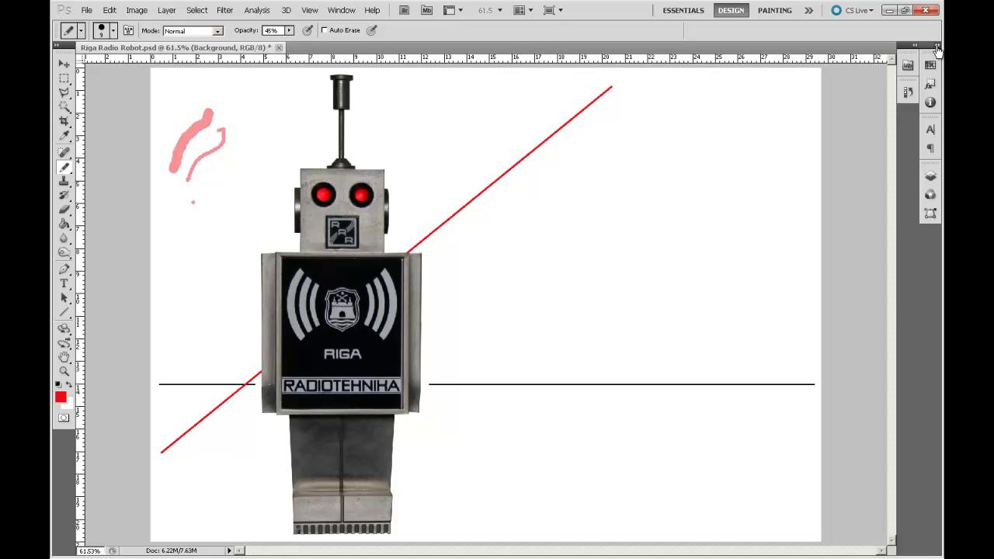
left_click(937, 47)
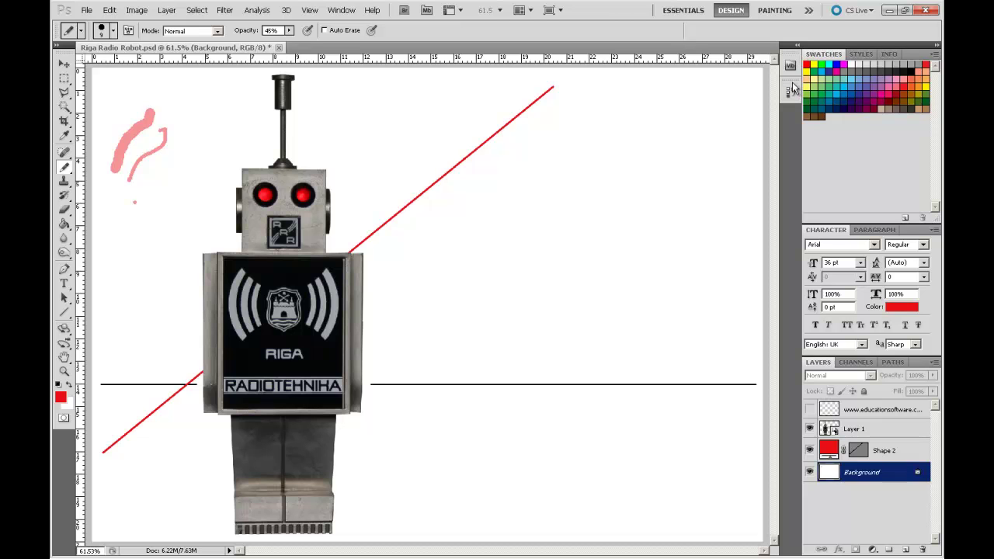
Step: Detach the History and Mini Bridge panels from the collapsed dock and close Mini Bridge
left_click_drag(792, 80, 650, 116)
left_click_drag(791, 58, 690, 132)
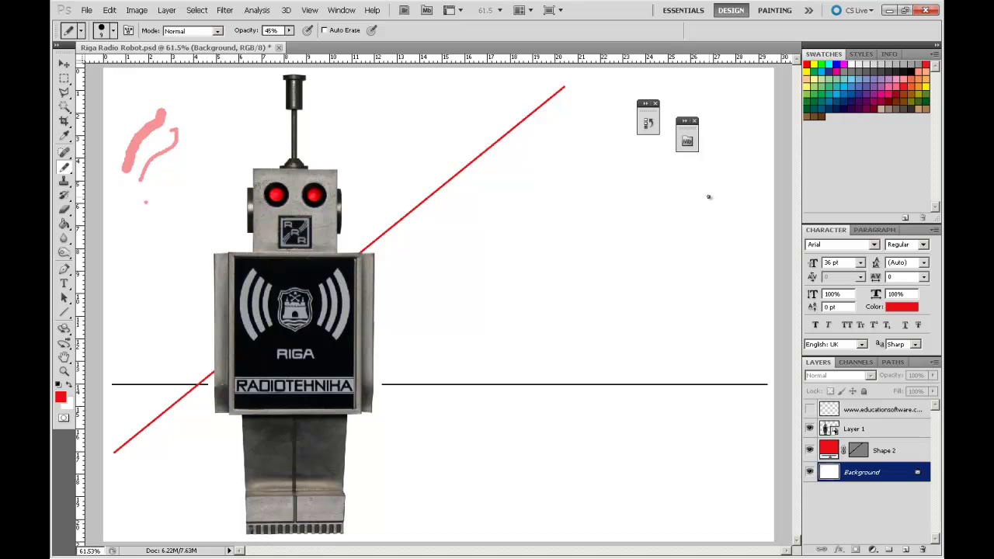
left_click(694, 121)
Step: Expand the floating History panel, dock it between the Swatches and Character groups, and make it taller
left_click(645, 111)
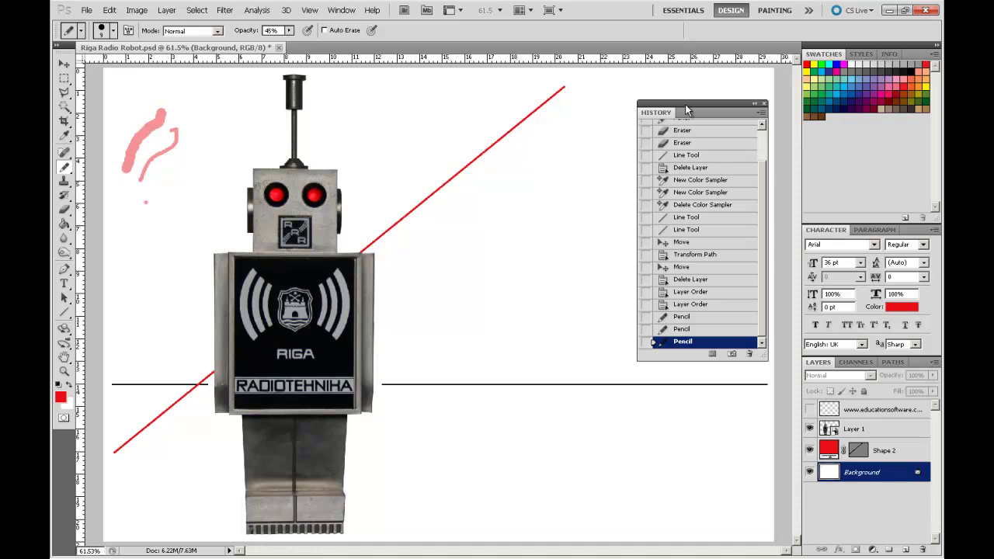
left_click_drag(699, 105, 681, 125)
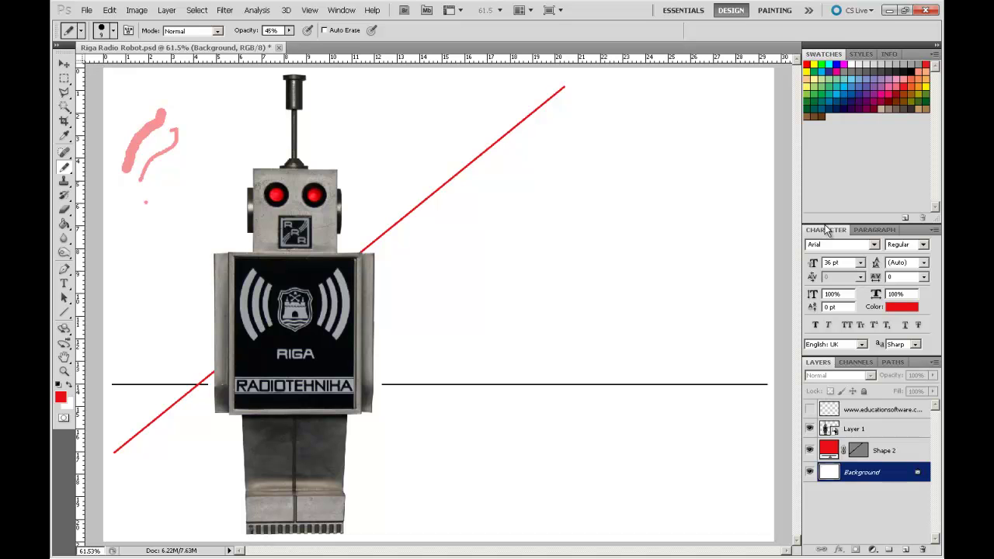
left_click_drag(827, 229, 826, 228)
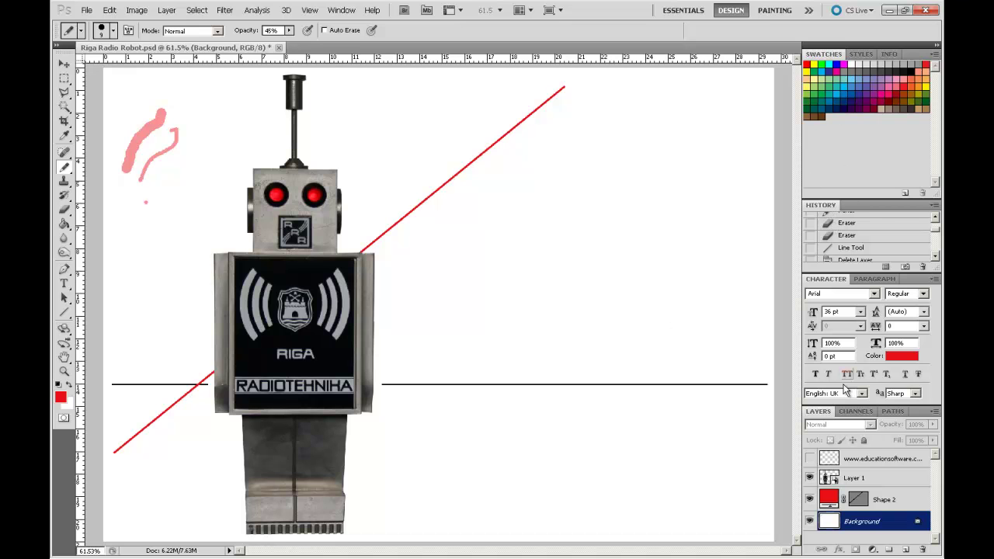
left_click_drag(841, 198, 847, 170)
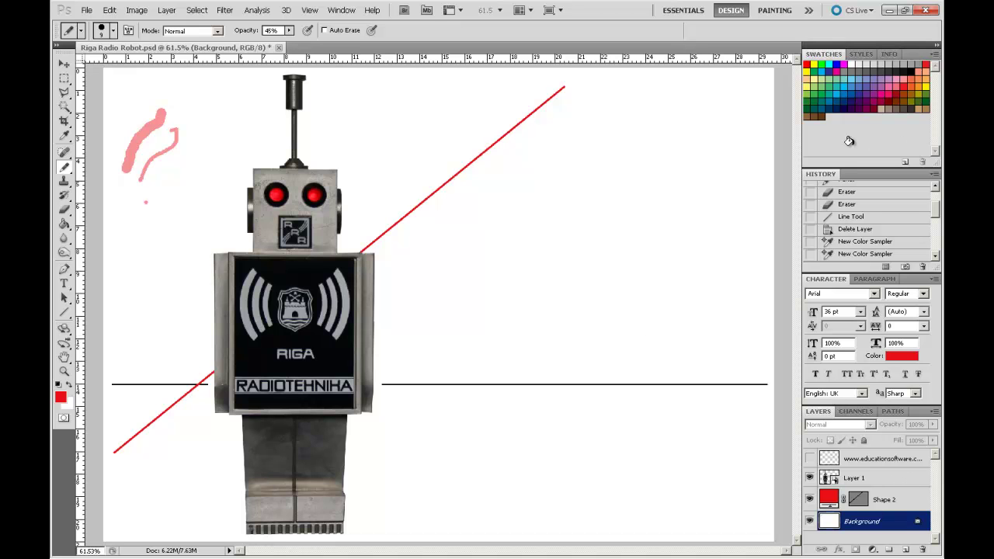
Step: Look through the Styles, Info and Swatches panels in their shared panel group
left_click(860, 56)
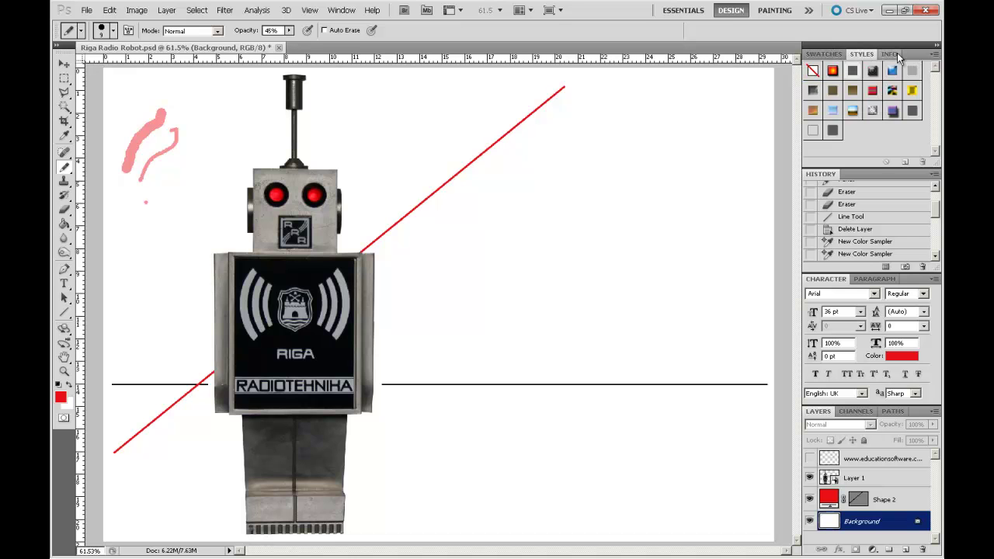
left_click(889, 54)
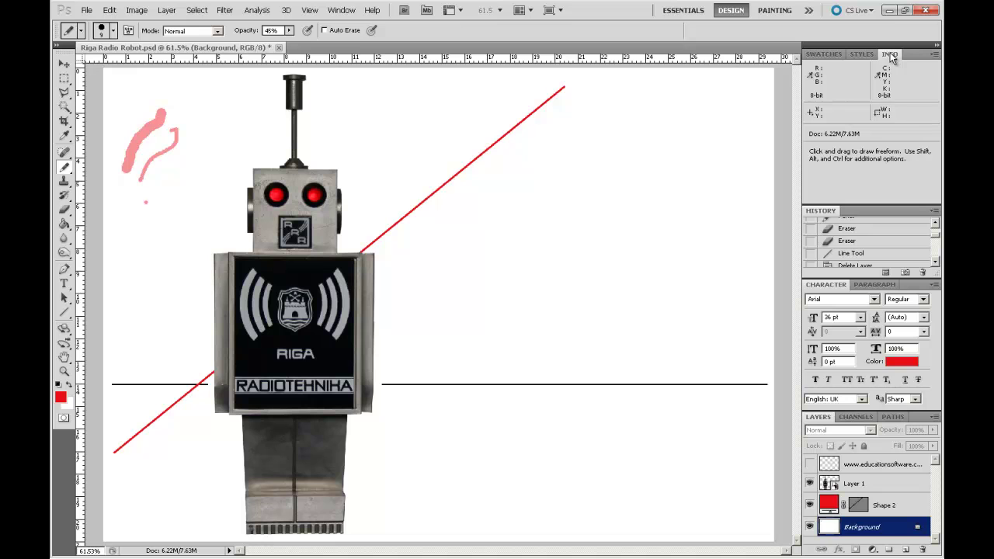
left_click(863, 55)
left_click(827, 56)
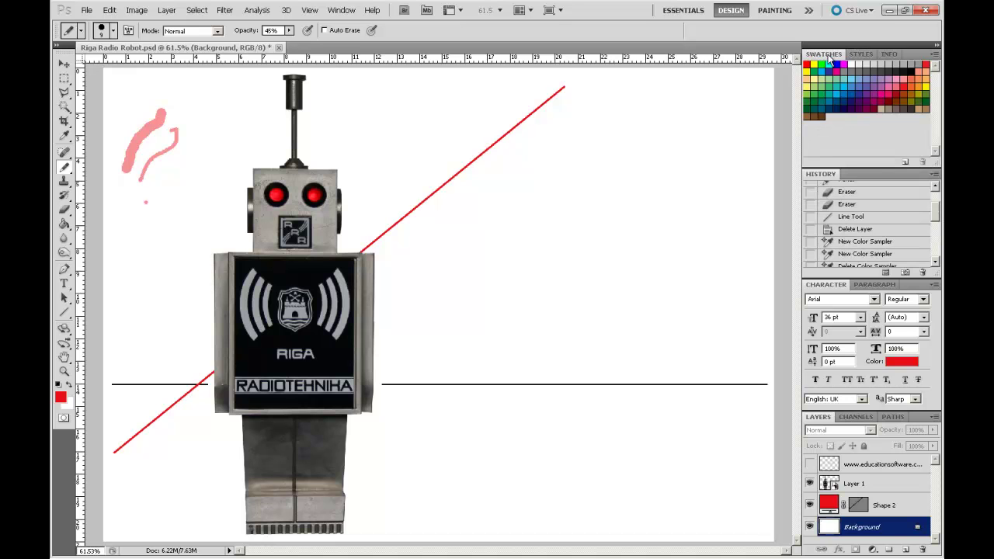
left_click(862, 54)
Step: Detach the Info panel from the Swatches and Styles group and close it
left_click(890, 55)
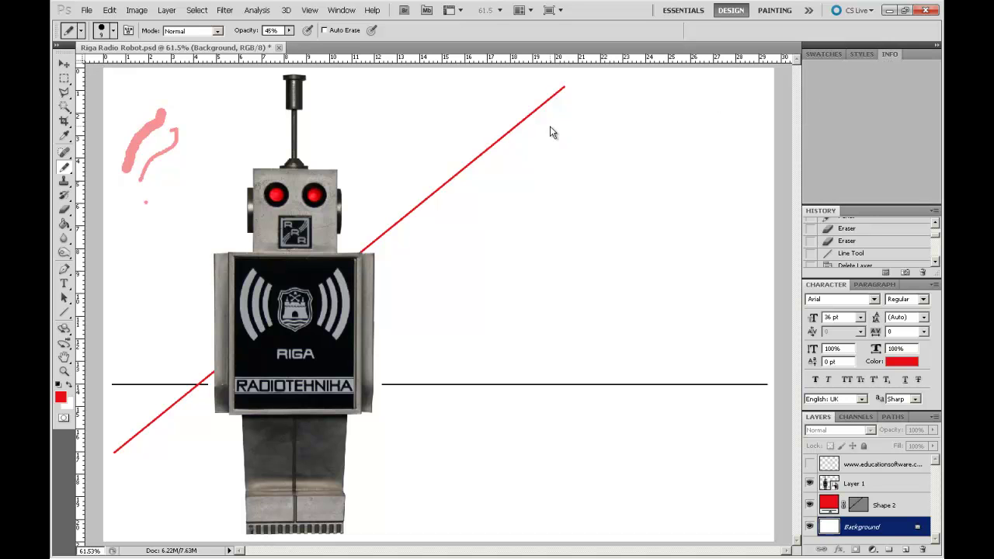
left_click_drag(550, 129, 550, 127)
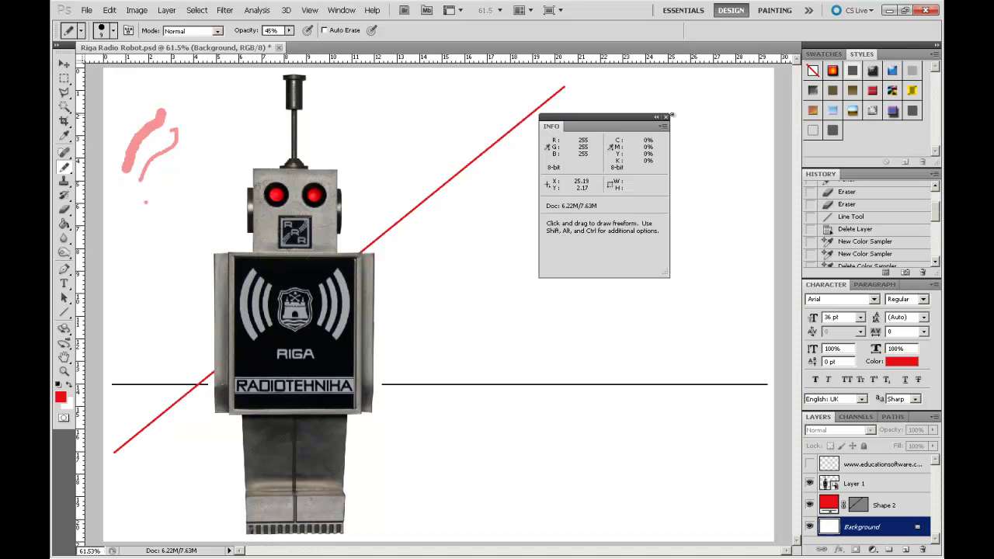
left_click(666, 117)
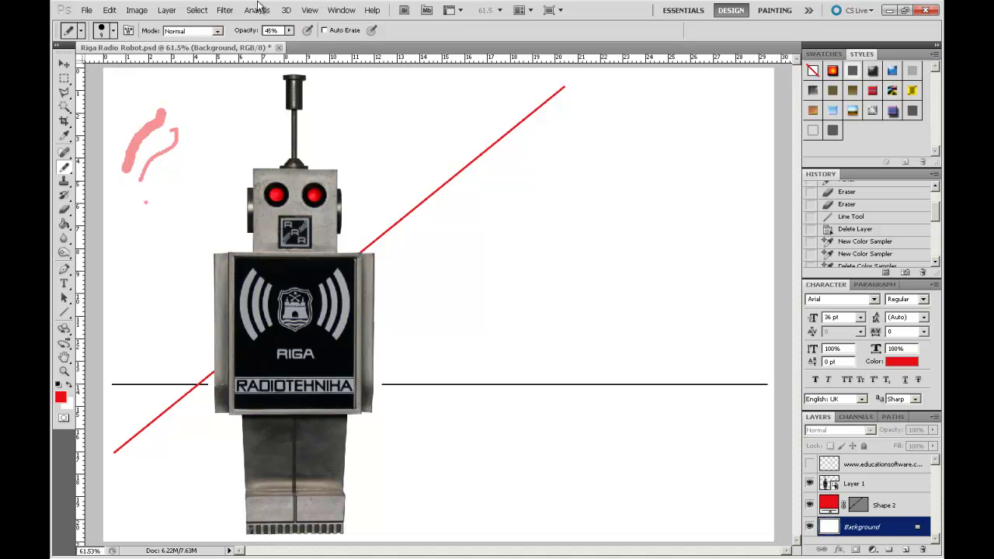
Step: Show the Histogram panel and float it together with Navigator as a group over the canvas
left_click(309, 10)
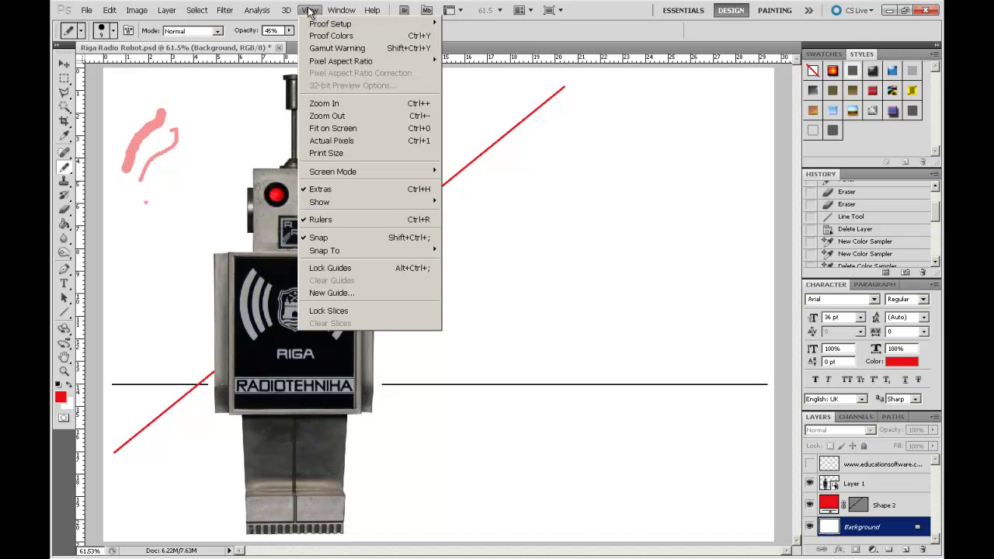
mouse_move(342, 11)
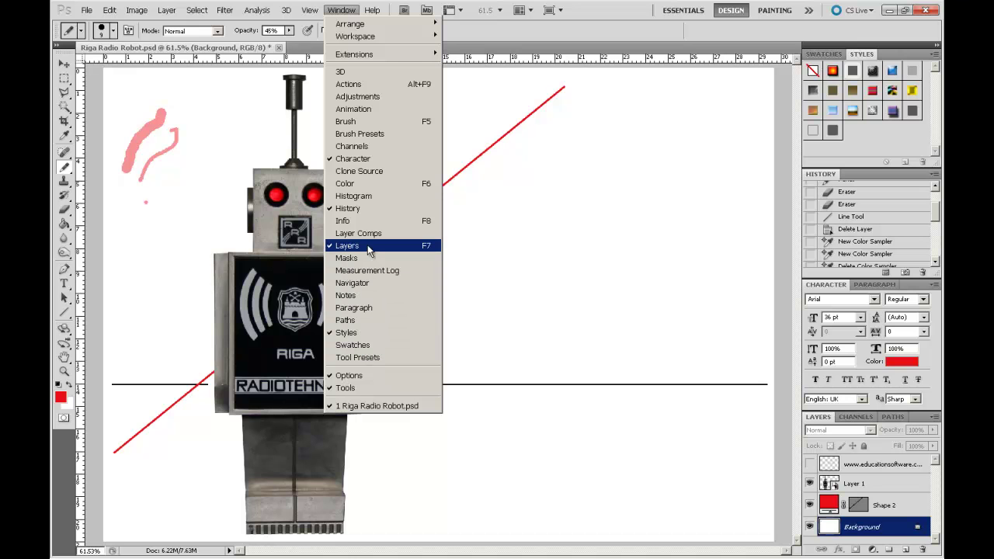
left_click(363, 194)
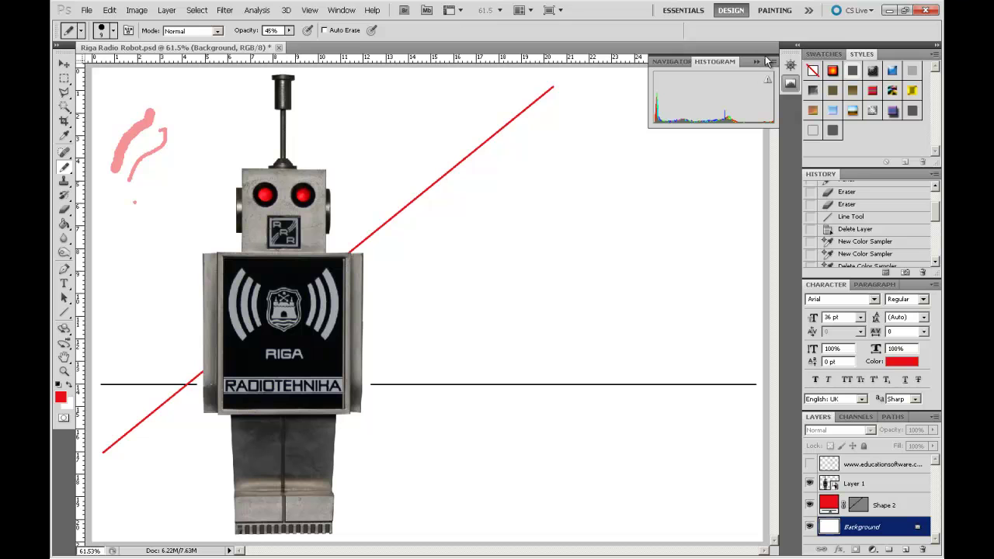
left_click_drag(705, 63, 553, 178)
left_click_drag(672, 65, 565, 245)
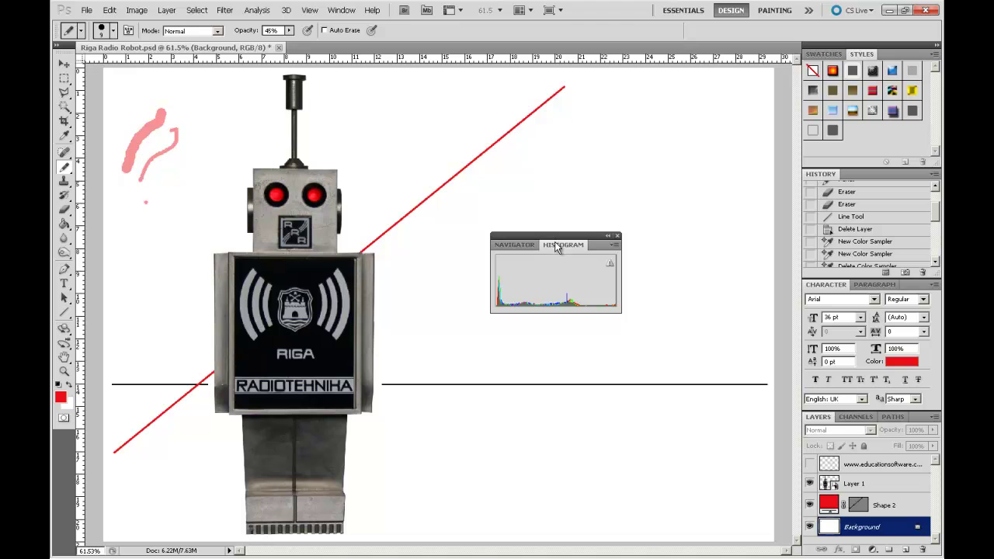
Step: Dock the Navigator and Histogram group with Swatches and Styles, and bring Swatches to the front
left_click_drag(564, 237, 899, 61)
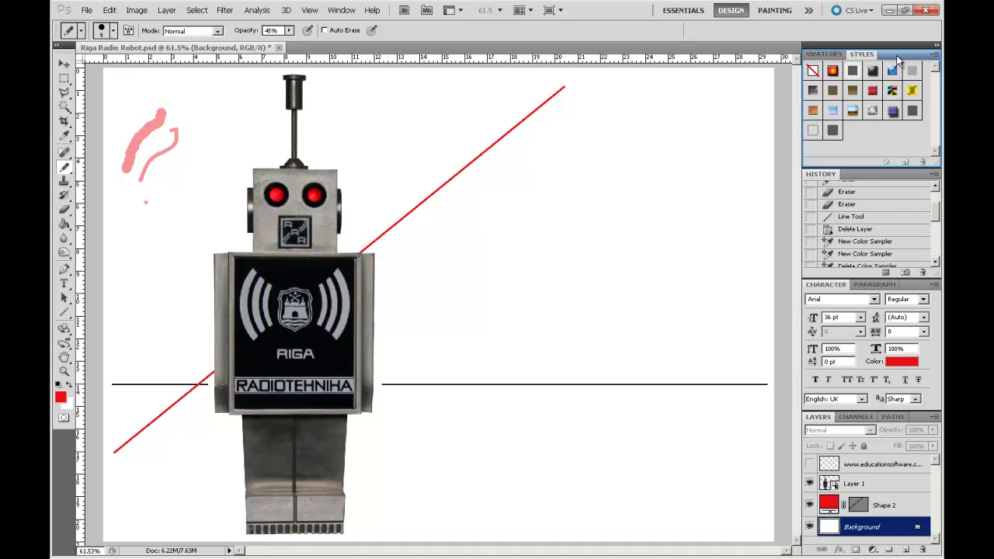
left_click_drag(897, 61, 898, 62)
left_click(862, 54)
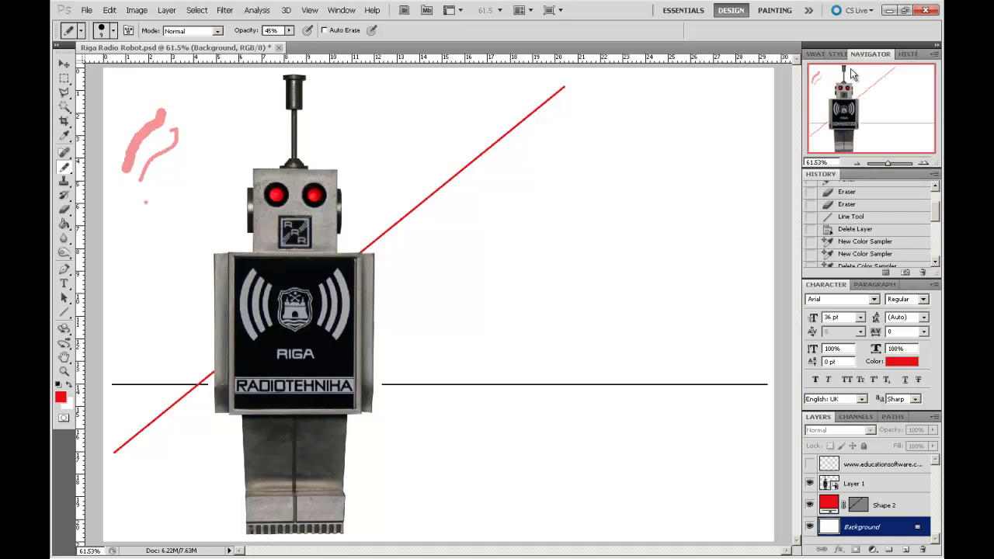
left_click(843, 53)
left_click(816, 54)
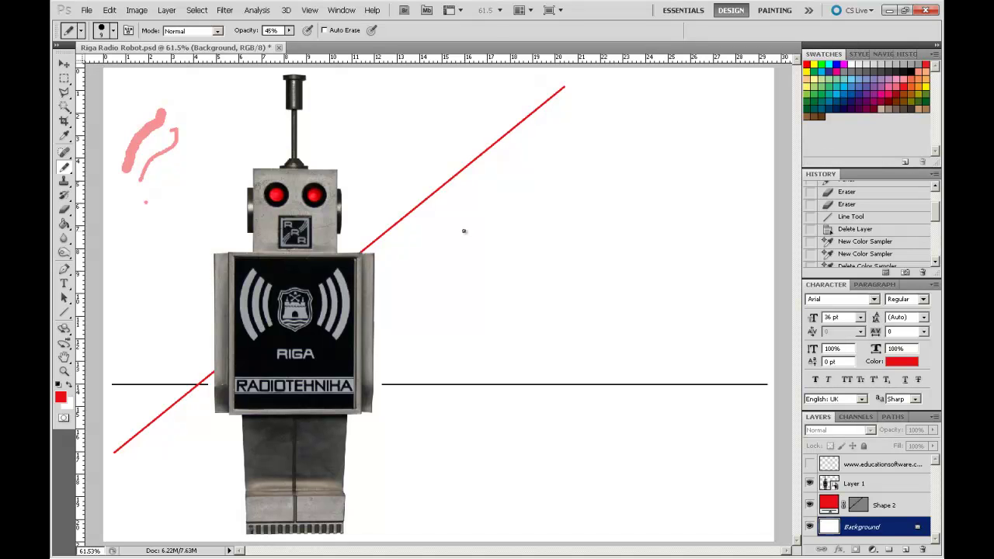
Step: Zoom in on the robot's head and chest with the Zoom tool, and reduce the magnification to 50%
left_click(66, 374)
left_click_drag(159, 186, 473, 396)
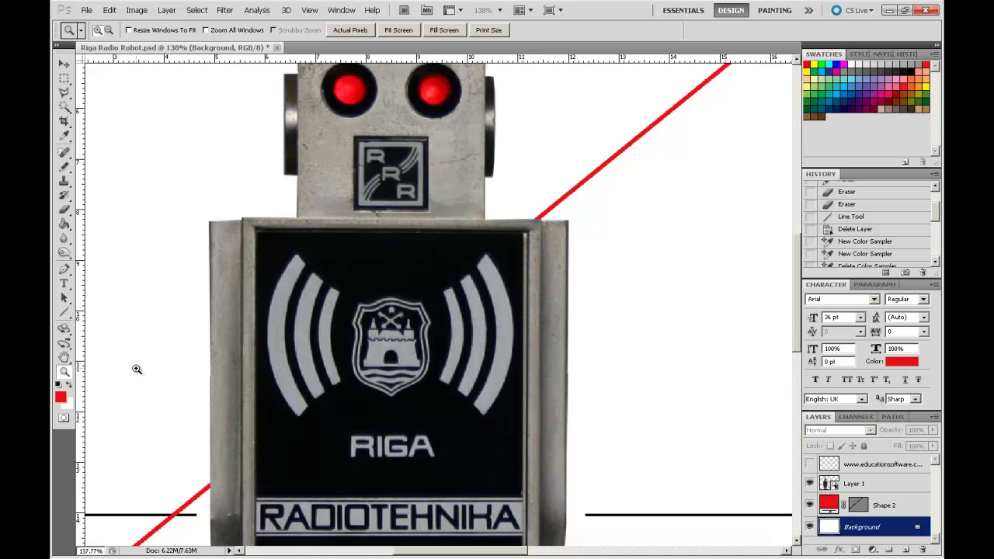
key("ctrl+minus")
key("ctrl+minus")
key("ctrl+minus")
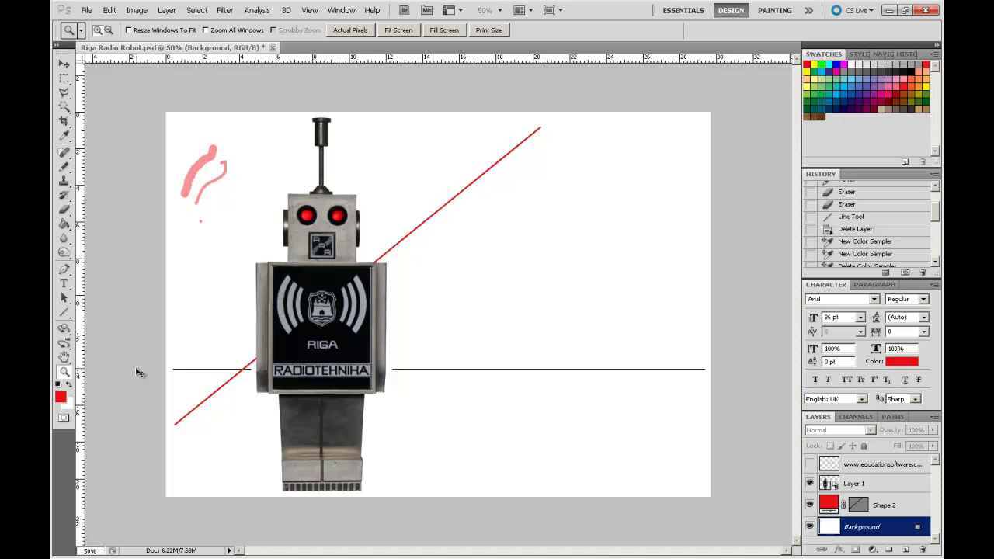
Step: Magnify the image to 300% and fit the whole document back on screen
key("ctrl+plus")
key("ctrl+plus")
key("ctrl+plus")
key("ctrl+plus")
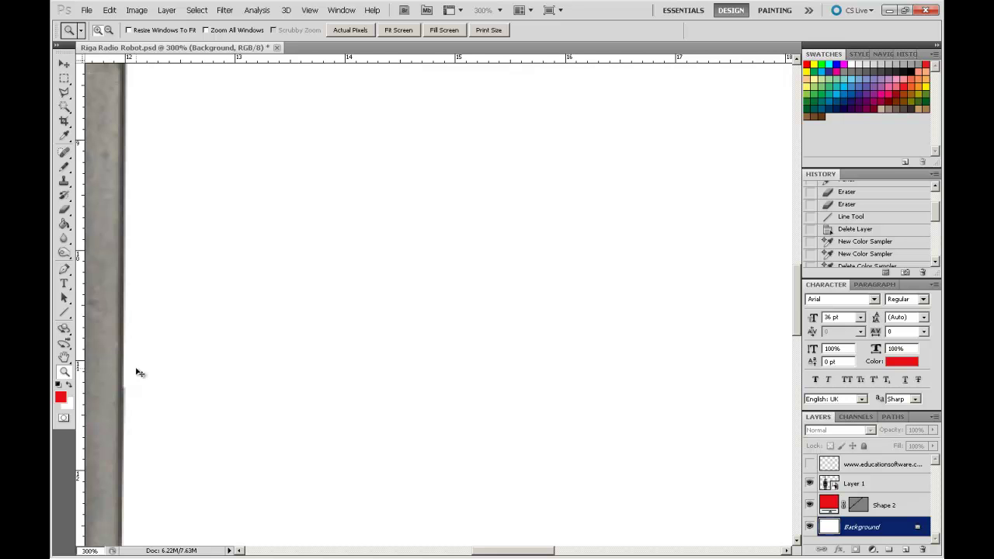
key("ctrl+0")
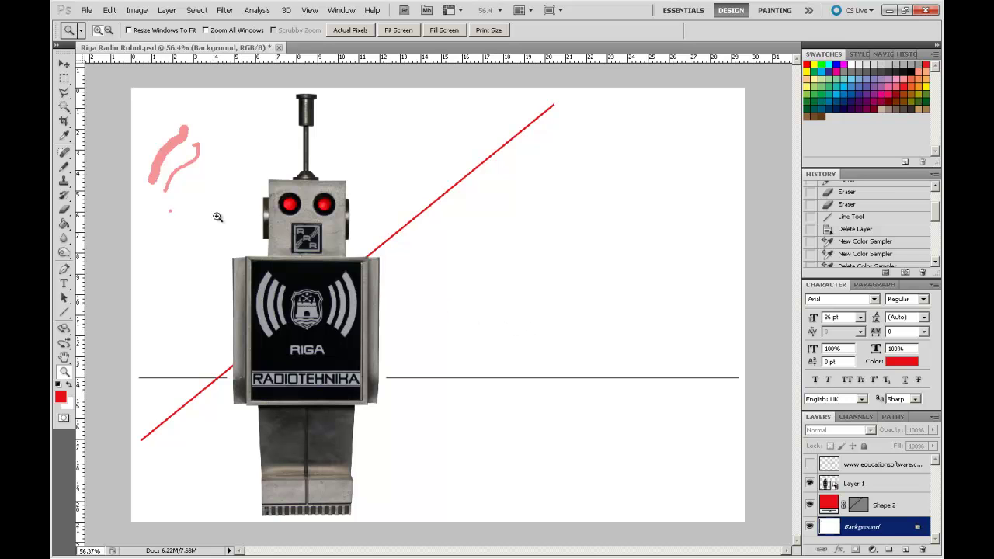
Step: Enlarge the view to 66.7%, pan the image with the Move tool active, and return to the full image view
left_click(205, 325)
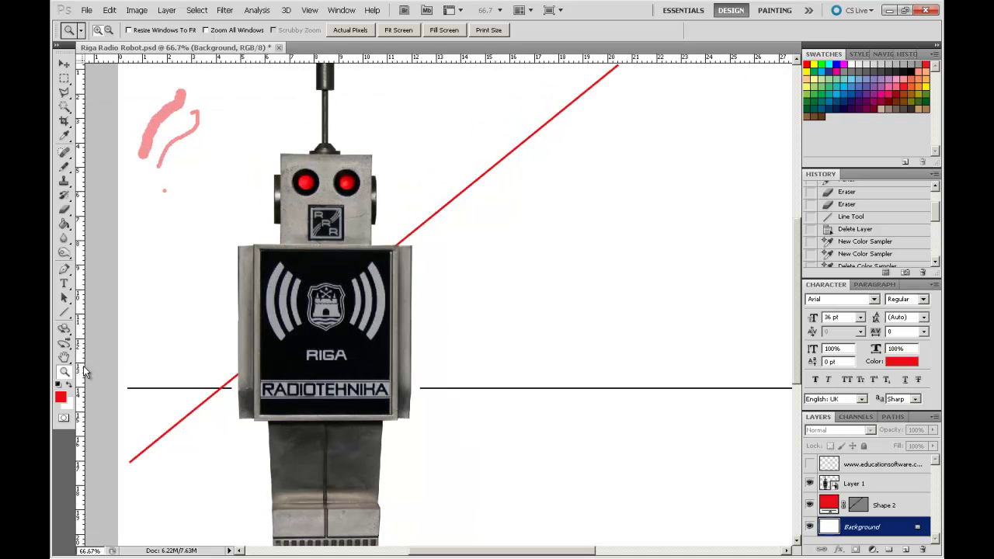
left_click(64, 63)
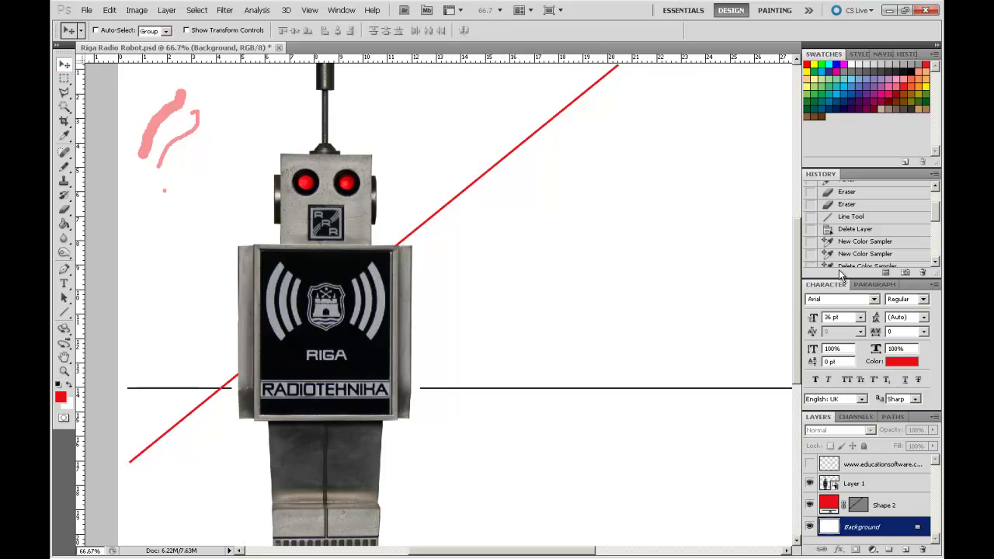
left_click_drag(588, 277, 562, 287)
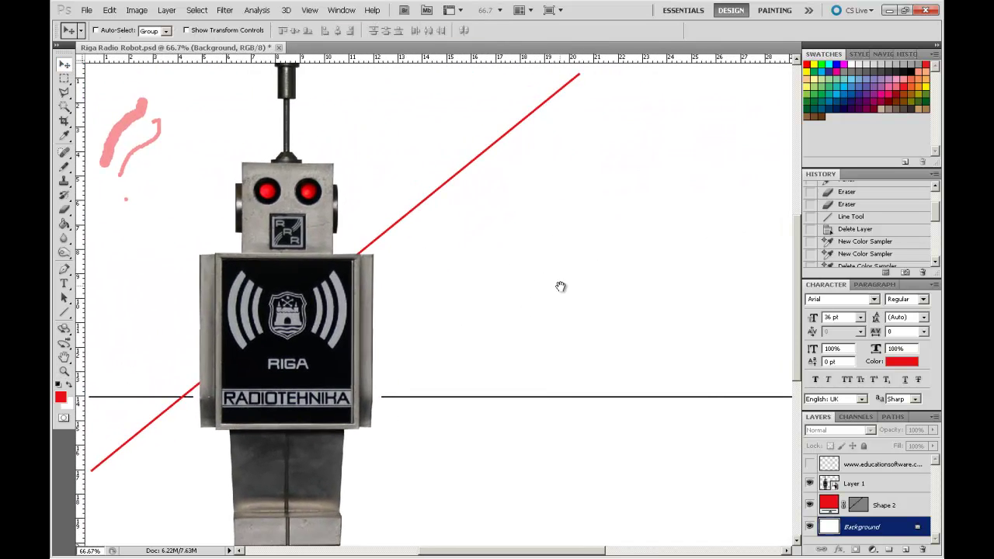
scroll(564, 290, "down", 1)
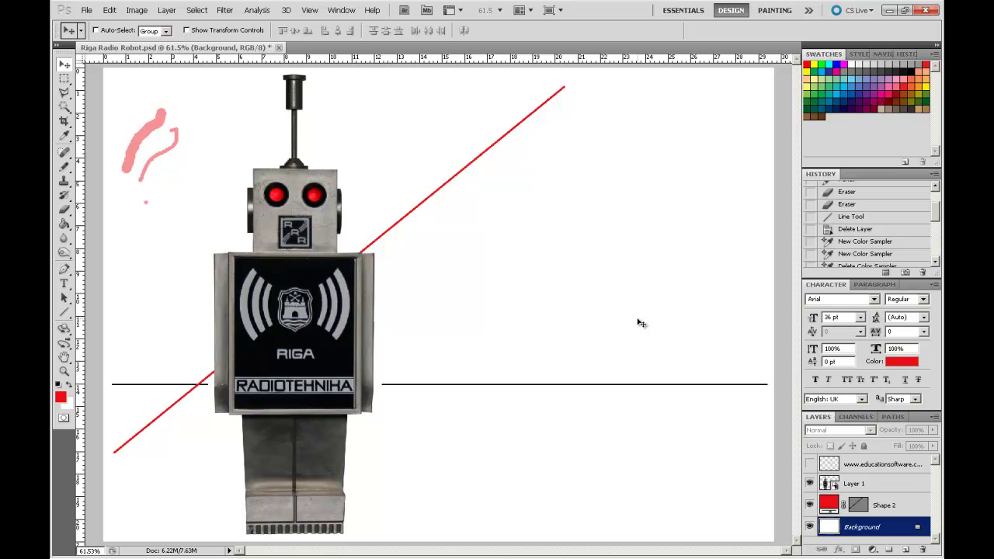
left_click(375, 12)
left_click(388, 26)
Step: Erase the pencil strokes beside the robot's antenna on the Background layer and show the hidden web-address text layer
left_click(64, 209)
mouse_move(151, 104)
left_mouse_down()
mouse_move(128, 162)
mouse_move(150, 121)
mouse_move(130, 146)
mouse_move(150, 213)
mouse_move(178, 140)
mouse_move(134, 158)
mouse_move(174, 136)
left_mouse_up()
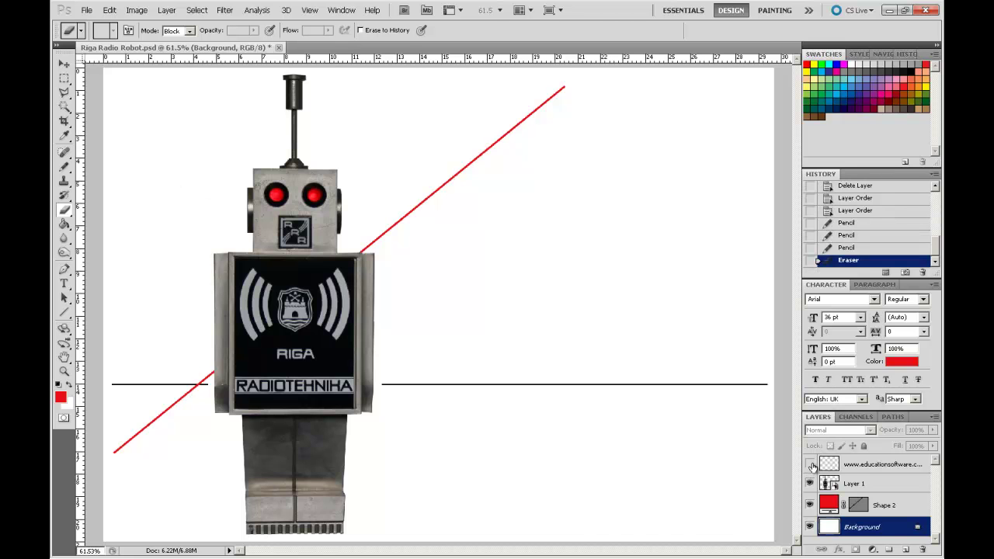
left_click(810, 465)
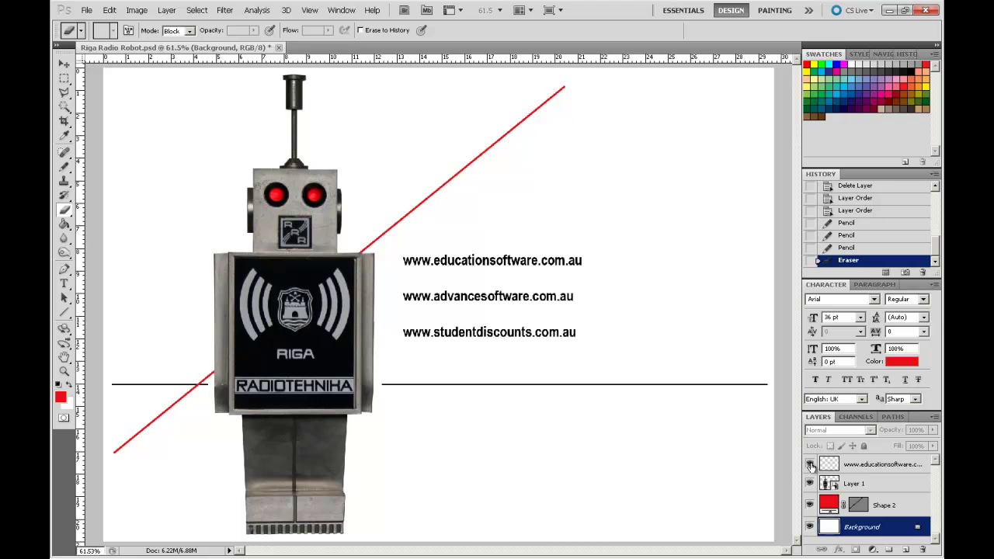